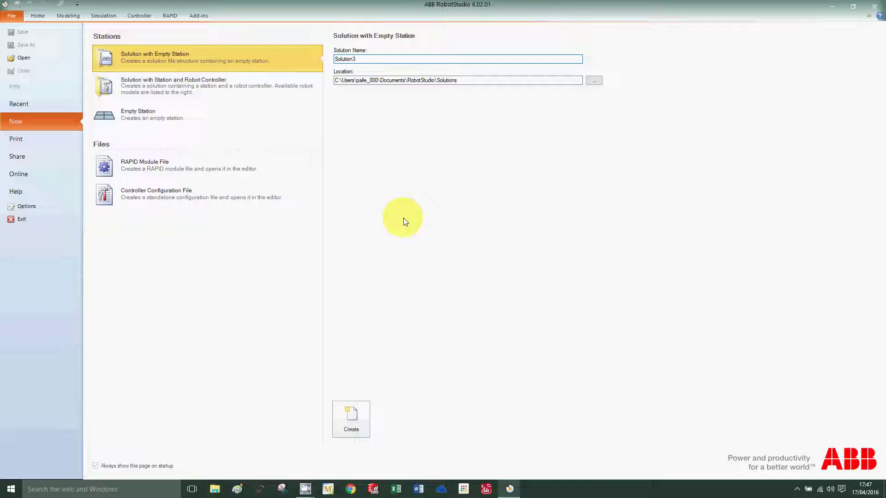
Create a new Empty Station from the File > New page.
{"action": "left_click", "coordinate": [125, 114]}
{"action": "left_click", "coordinate": [356, 426]}
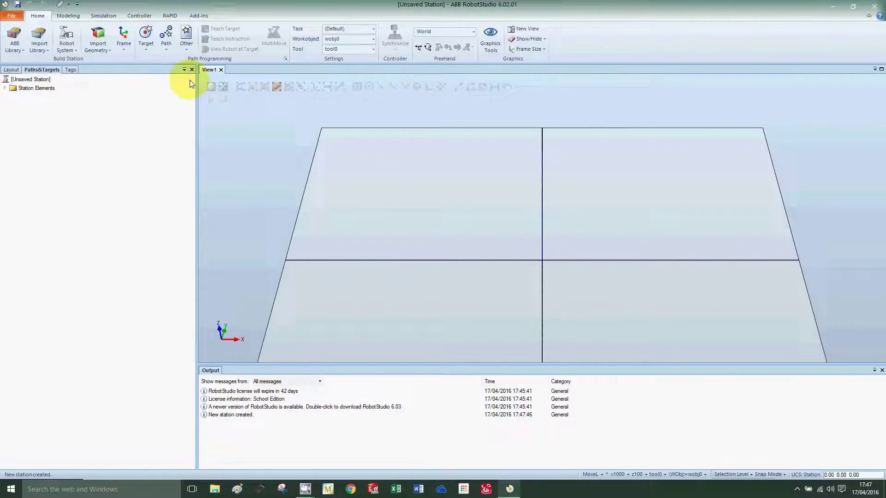
Import the IRB 1600 robot with 1.45 m reach from the ABB Library, then deselect it.
{"action": "left_click", "coordinate": [18, 52]}
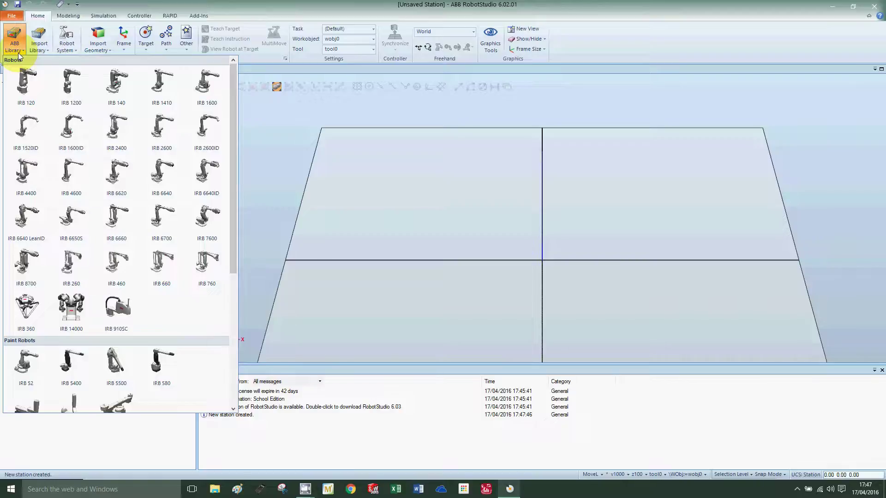
{"action": "left_click", "coordinate": [198, 87]}
{"action": "left_click", "coordinate": [390, 229]}
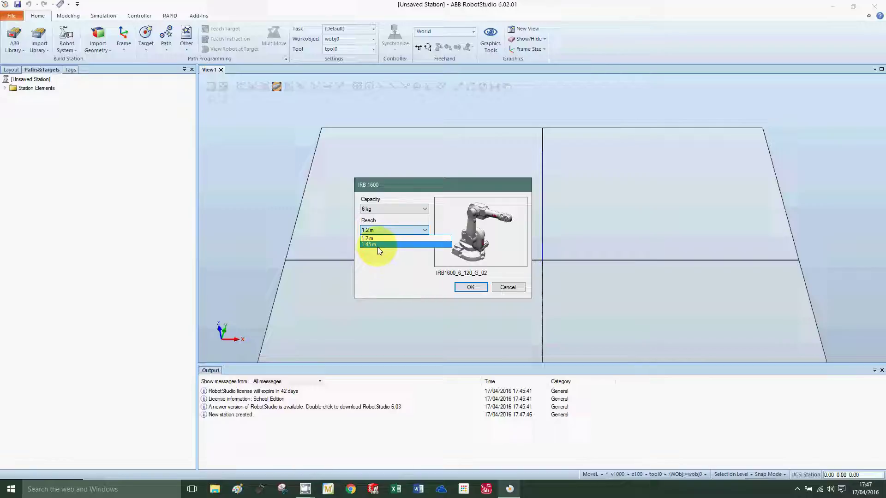
{"action": "left_click", "coordinate": [378, 245]}
{"action": "left_click", "coordinate": [467, 287]}
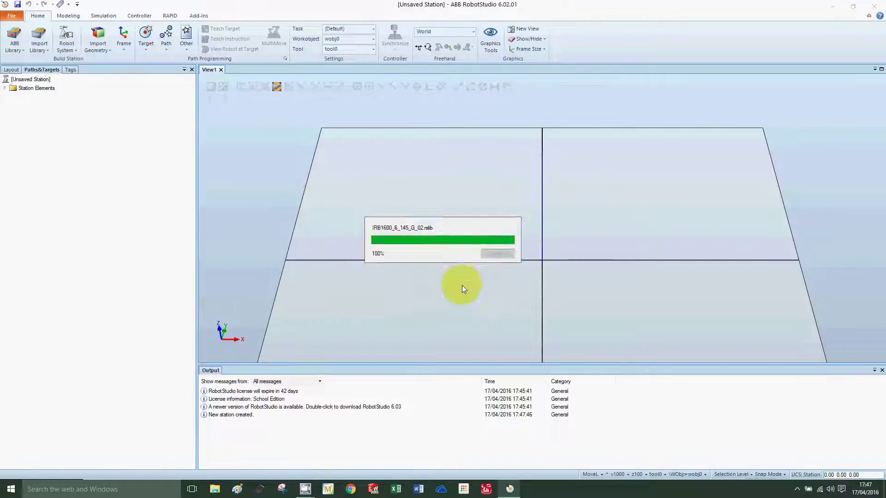
{"action": "left_click", "coordinate": [426, 312]}
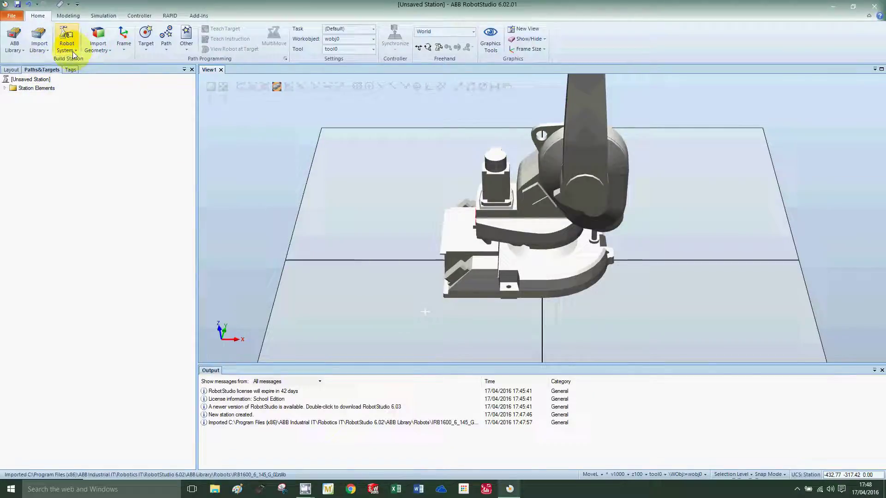
Import myTool from the Training Objects equipment library.
{"action": "left_click", "coordinate": [43, 46]}
{"action": "mouse_move", "coordinate": [48, 73]}
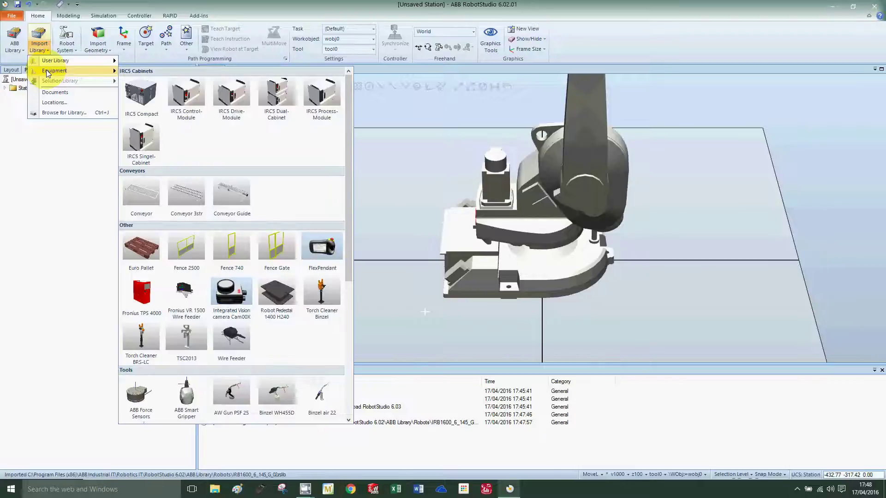
{"action": "scroll", "coordinate": [222, 173], "scroll_direction": "down", "scroll_amount": 5}
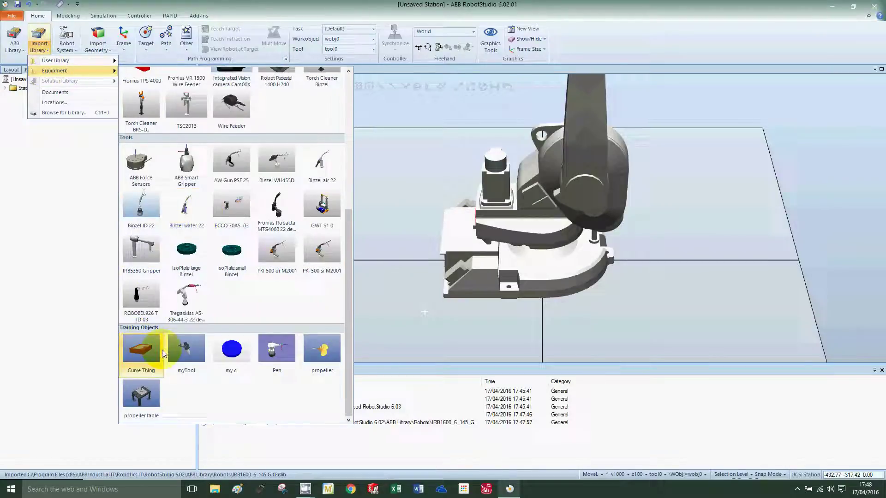
{"action": "left_click", "coordinate": [183, 354]}
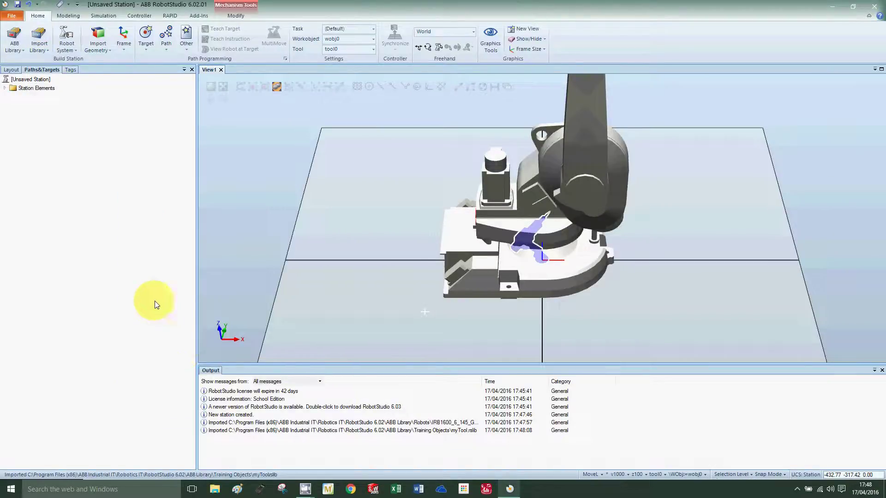
Attach MyTool to IRB1600_6_145__02 in the Layout, accepting the position update.
{"action": "left_click", "coordinate": [11, 70]}
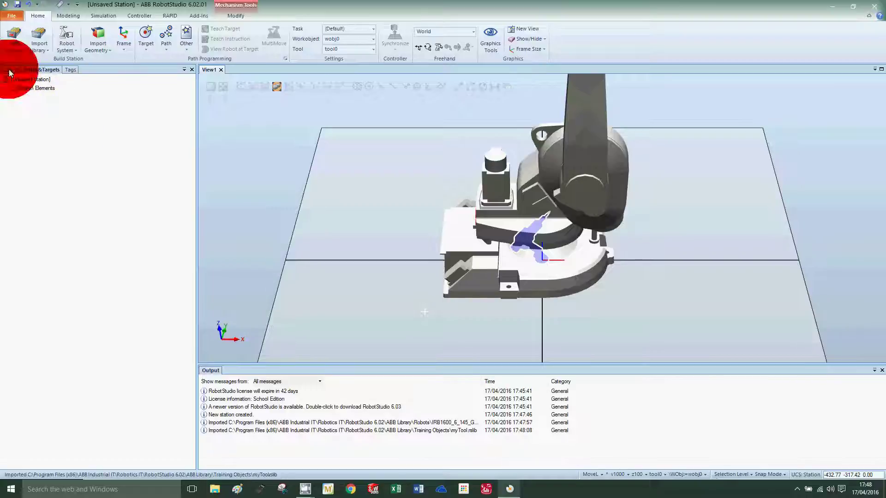
{"action": "left_click", "coordinate": [30, 140]}
{"action": "right_click", "coordinate": [20, 105]}
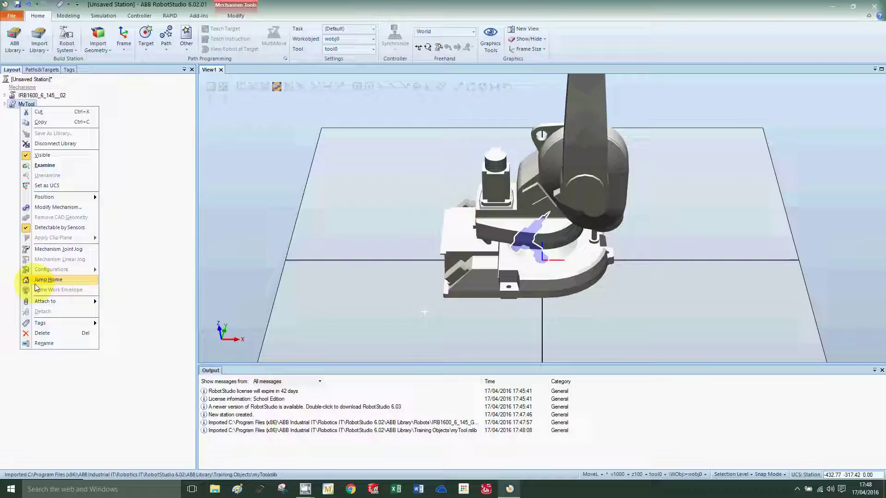
{"action": "mouse_move", "coordinate": [38, 306]}
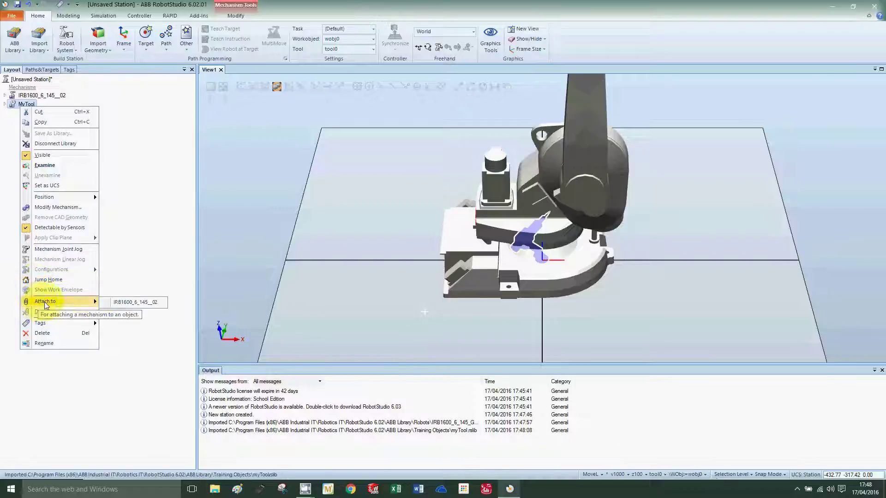
{"action": "left_click", "coordinate": [120, 308]}
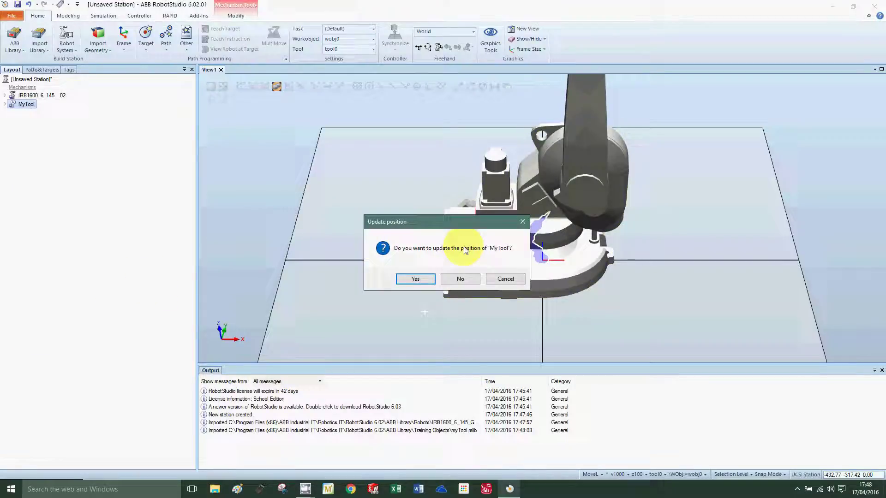
{"action": "left_click", "coordinate": [409, 278]}
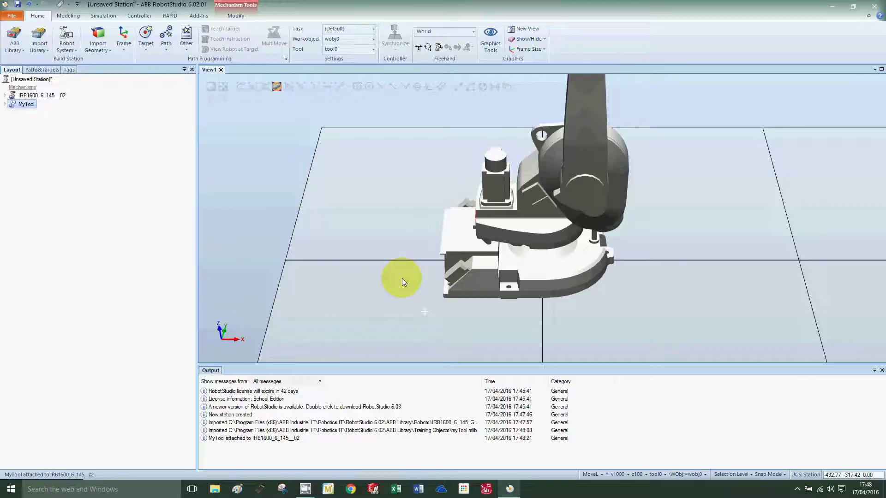
Deselect MyTool and zoom in on its tip at the robot wrist.
{"action": "left_click", "coordinate": [449, 182]}
{"action": "scroll", "coordinate": [422, 148], "scroll_direction": "up", "scroll_amount": 5}
{"action": "scroll", "coordinate": [475, 146], "scroll_direction": "down", "scroll_amount": 10}
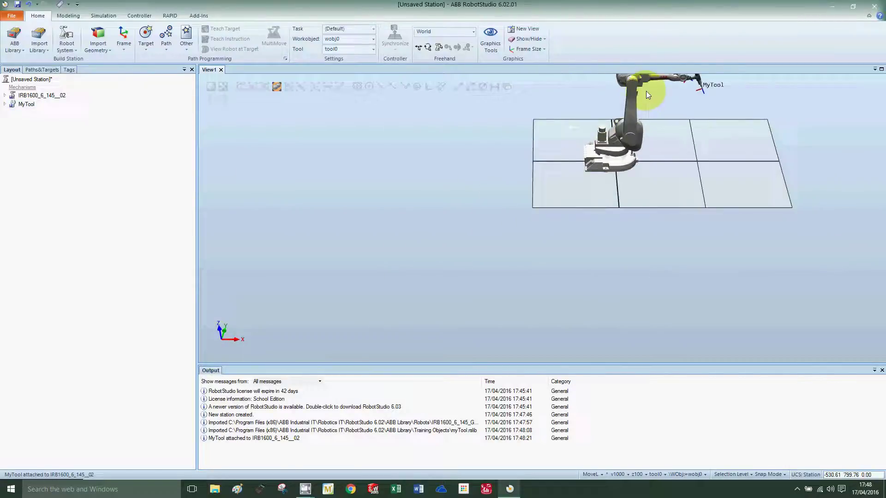
{"action": "scroll", "coordinate": [646, 95], "scroll_direction": "up", "scroll_amount": 8}
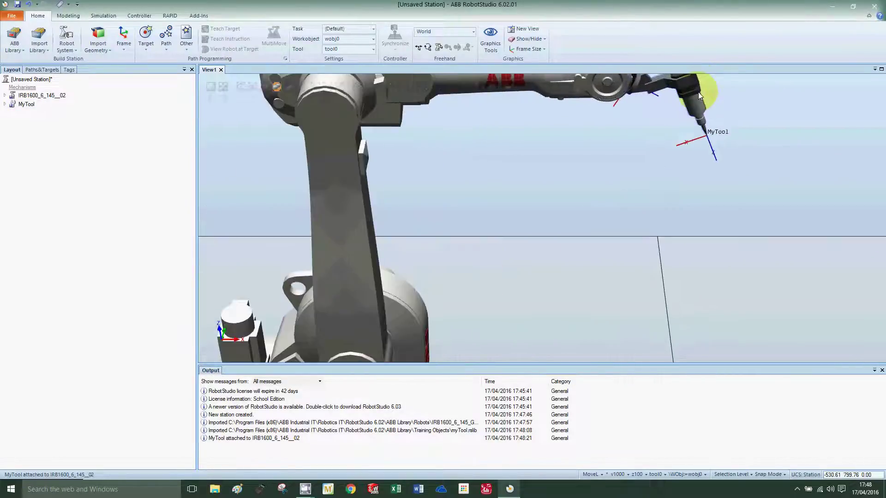
{"action": "scroll", "coordinate": [699, 92], "scroll_direction": "down", "scroll_amount": 3}
{"action": "scroll", "coordinate": [683, 94], "scroll_direction": "up", "scroll_amount": 2}
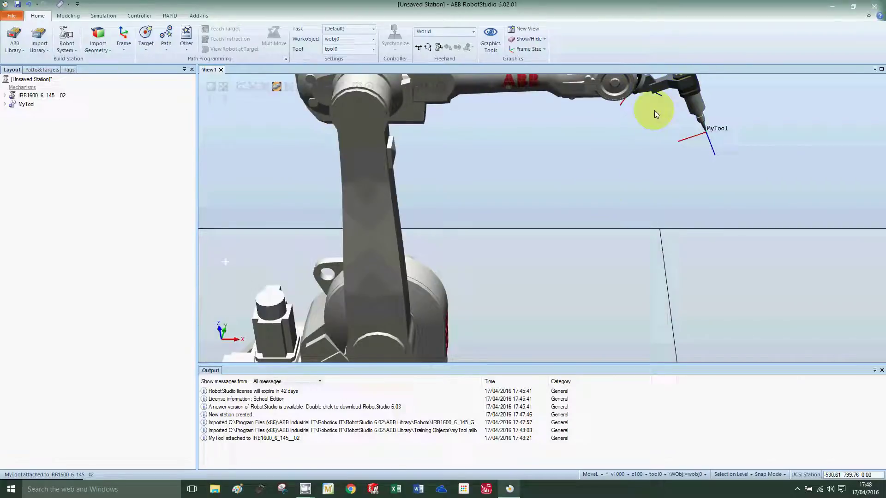
Check the tool0 active-tool setting in the status bar.
{"action": "left_click", "coordinate": [663, 478]}
{"action": "left_click", "coordinate": [669, 465]}
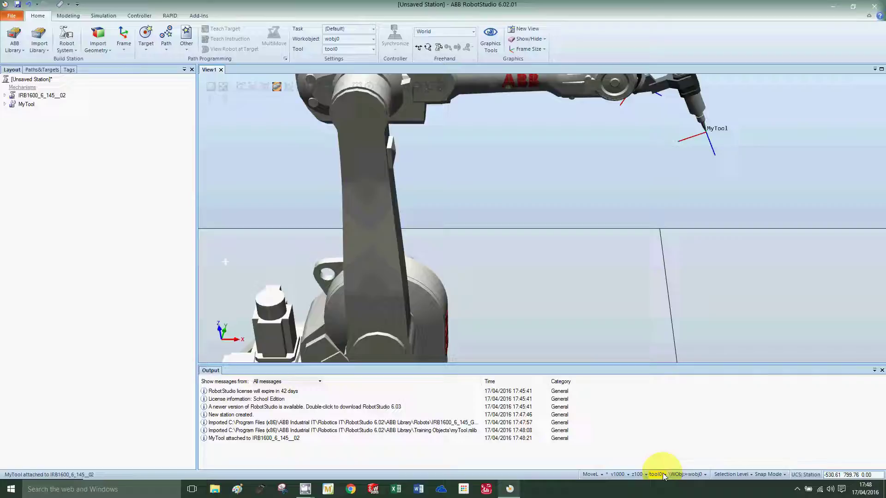
{"action": "left_click", "coordinate": [352, 49]}
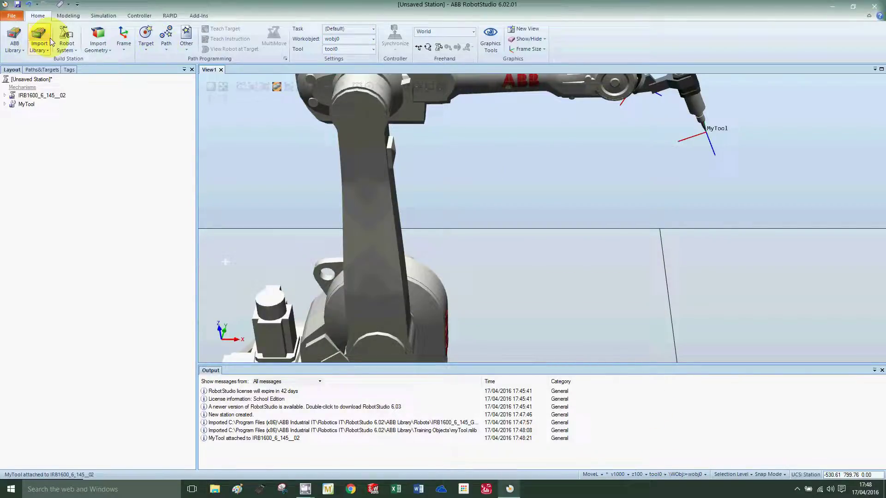
Create a controller system From Layout named 'pl200' and let it start.
{"action": "left_click", "coordinate": [69, 46]}
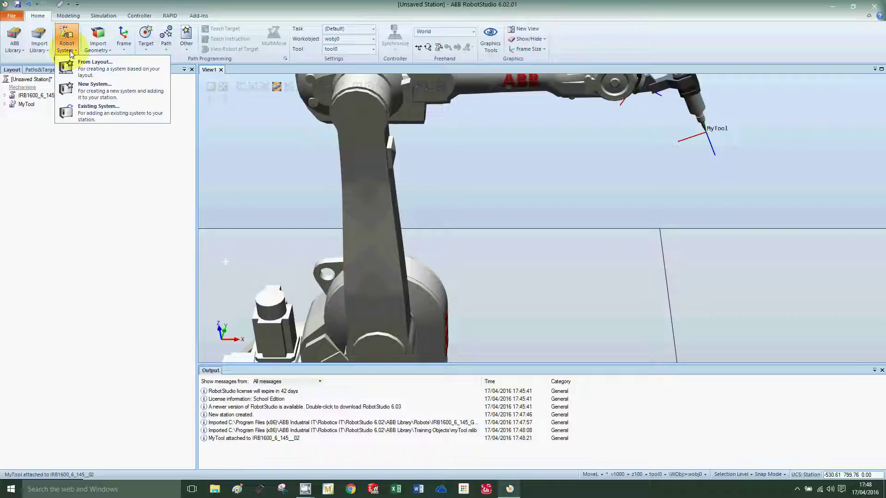
{"action": "left_click", "coordinate": [72, 147]}
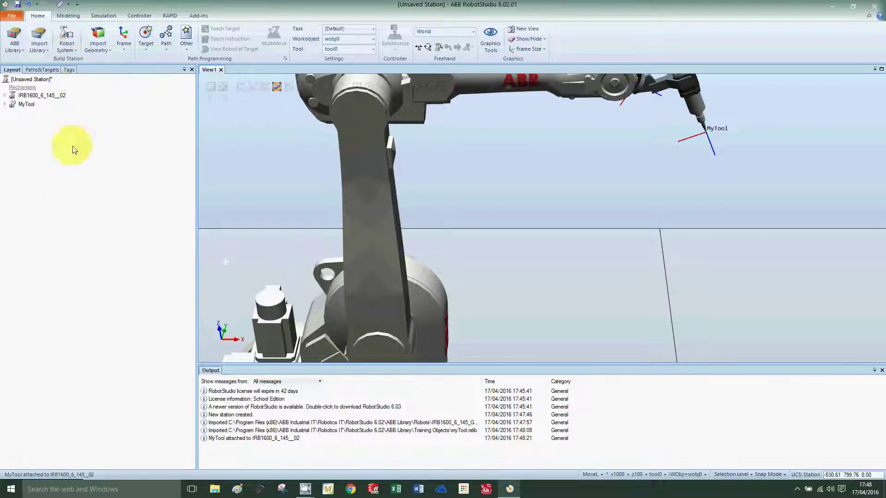
{"action": "left_click", "coordinate": [67, 48]}
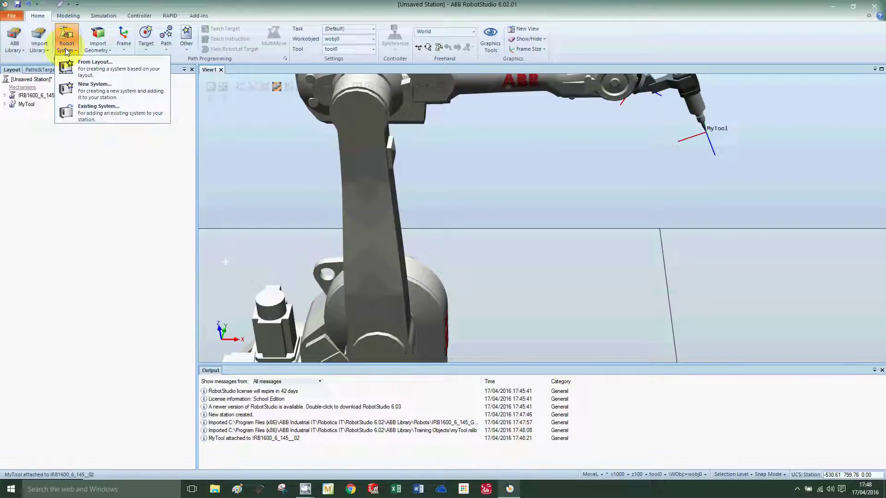
{"action": "left_click", "coordinate": [91, 76]}
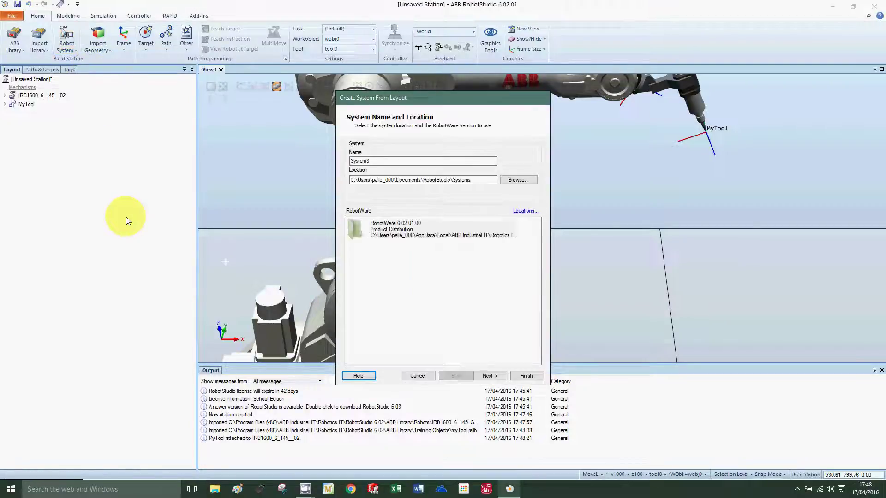
{"action": "left_click_drag", "start_coordinate": [388, 161], "coordinate": [329, 147]}
{"action": "type", "text": "pl2"}
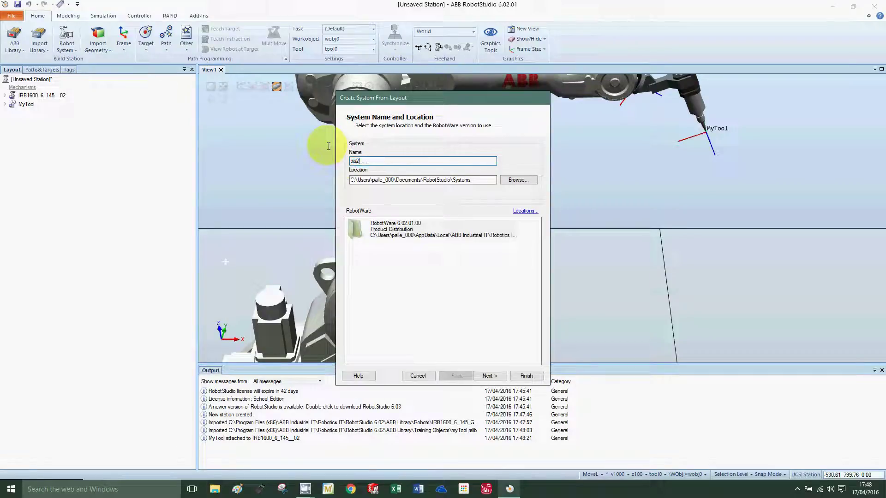
{"action": "type", "text": "00"}
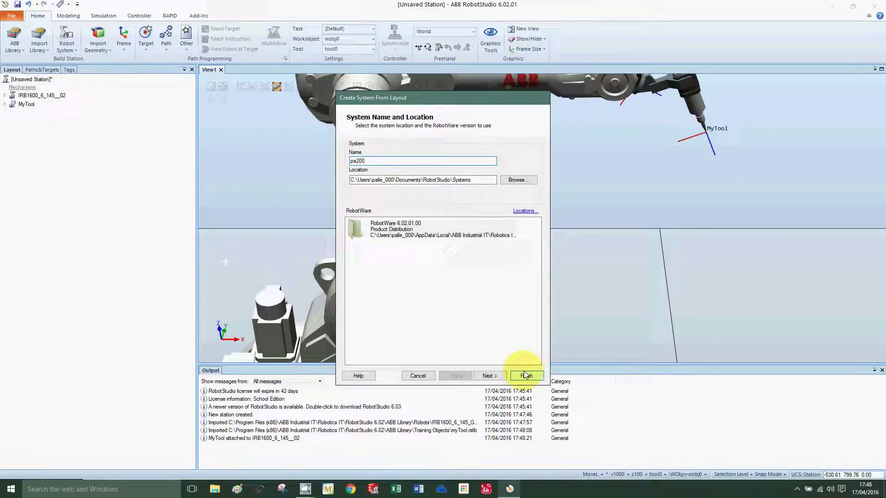
{"action": "left_click", "coordinate": [521, 376]}
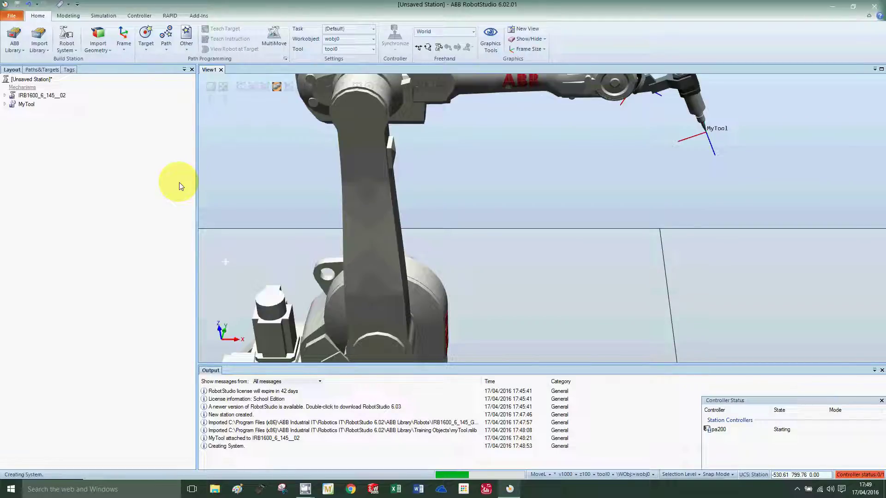
{"action": "scroll", "coordinate": [482, 298], "scroll_direction": "down", "scroll_amount": 5}
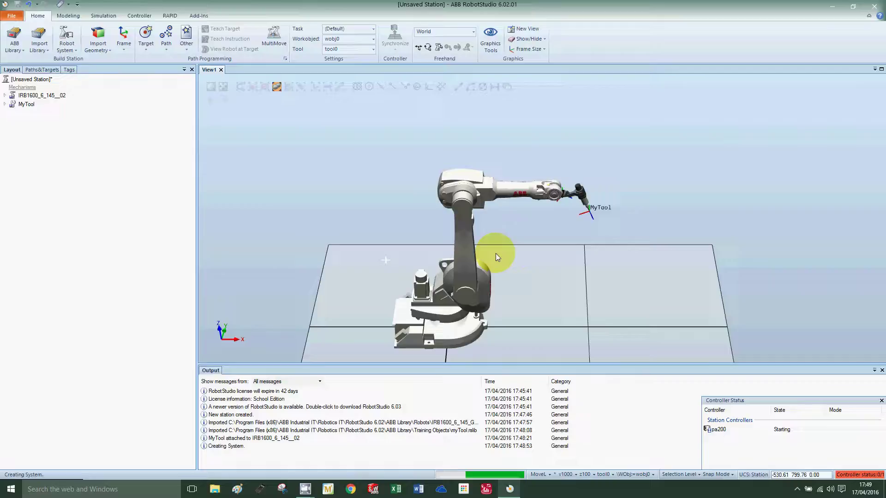
{"action": "scroll", "coordinate": [495, 258], "scroll_direction": "down", "scroll_amount": 1}
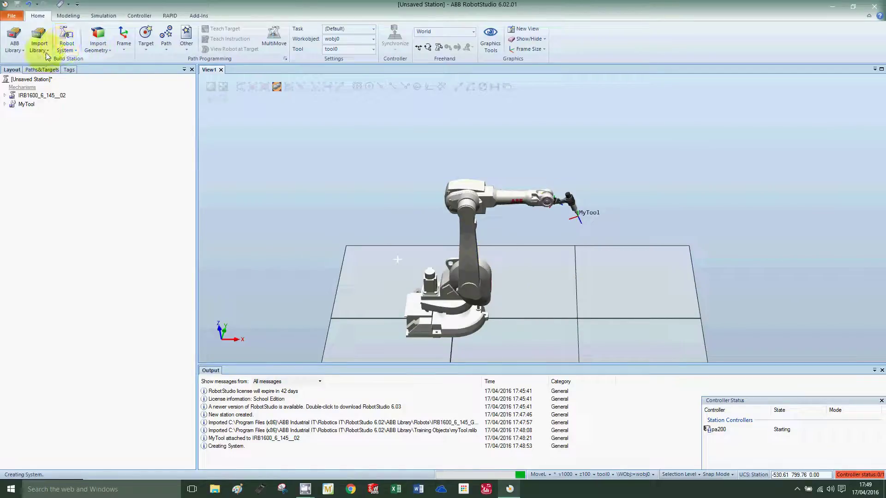
Import Table.sat from the Training Objects folder via Browse for Geometry.
{"action": "left_click", "coordinate": [98, 49]}
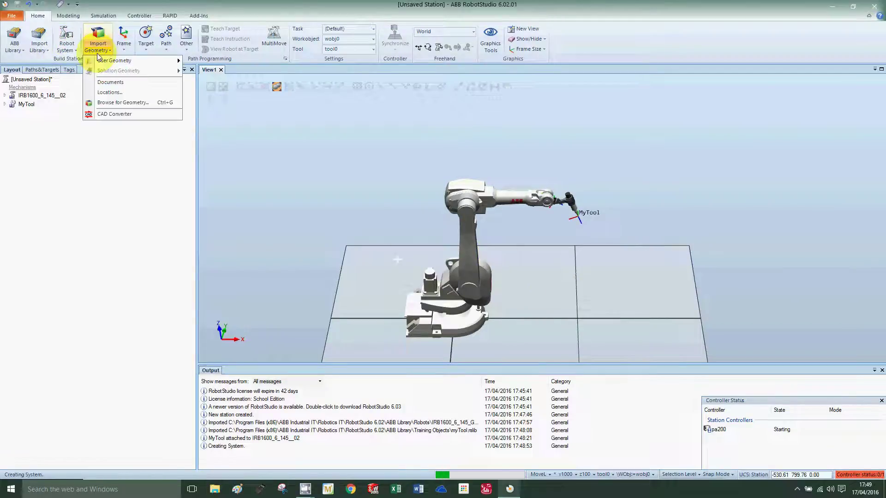
{"action": "left_click", "coordinate": [106, 103]}
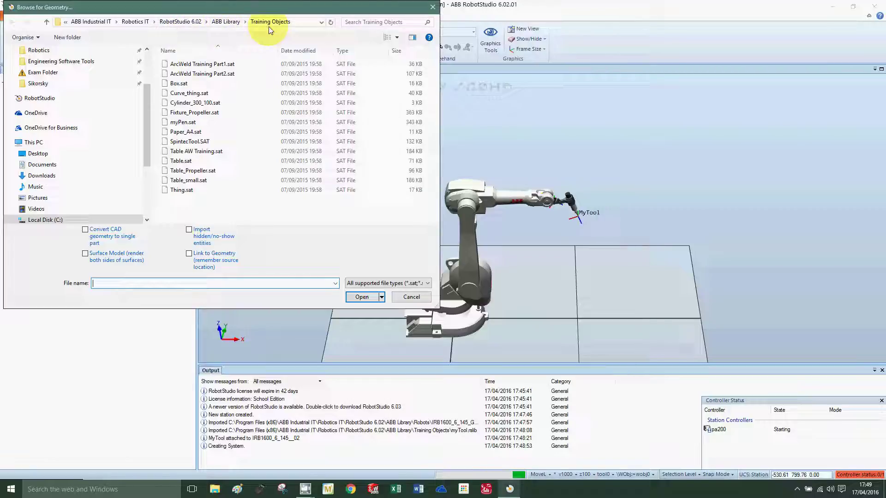
{"action": "double_click", "coordinate": [174, 163]}
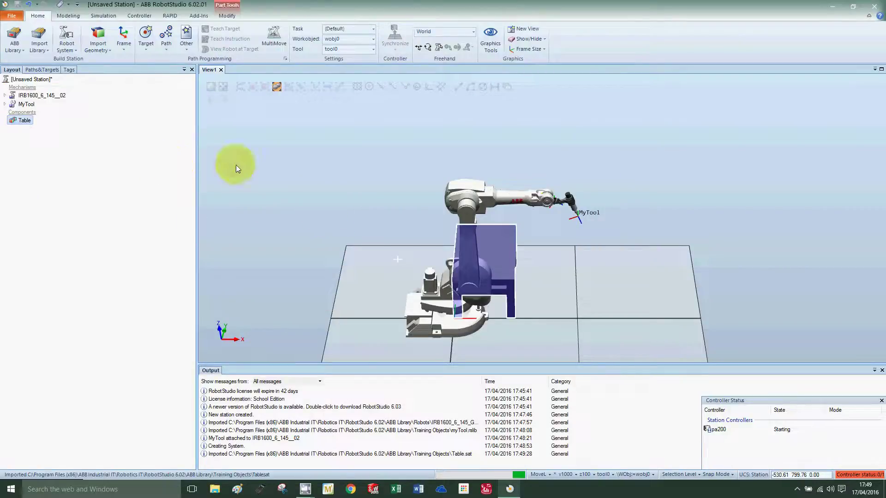
Set the Table's position to X 700 mm, Y -400 mm and apply it.
{"action": "right_click", "coordinate": [23, 121]}
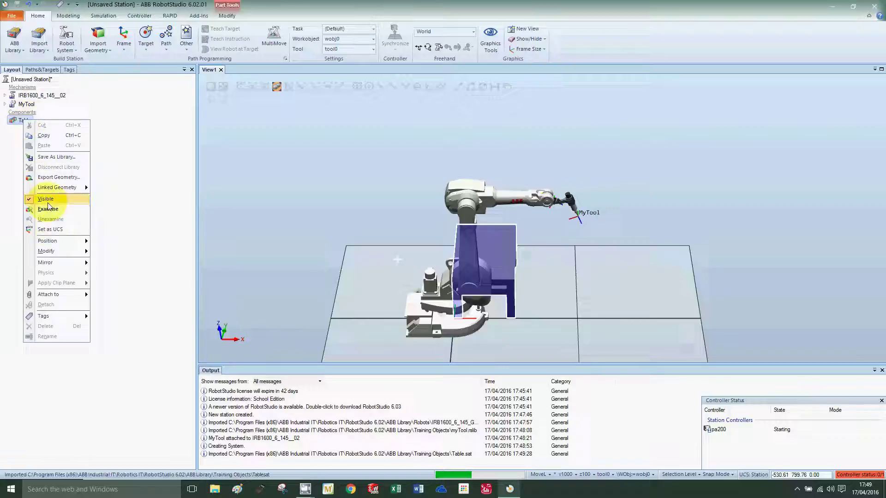
{"action": "mouse_move", "coordinate": [69, 240]}
{"action": "left_click", "coordinate": [125, 242]}
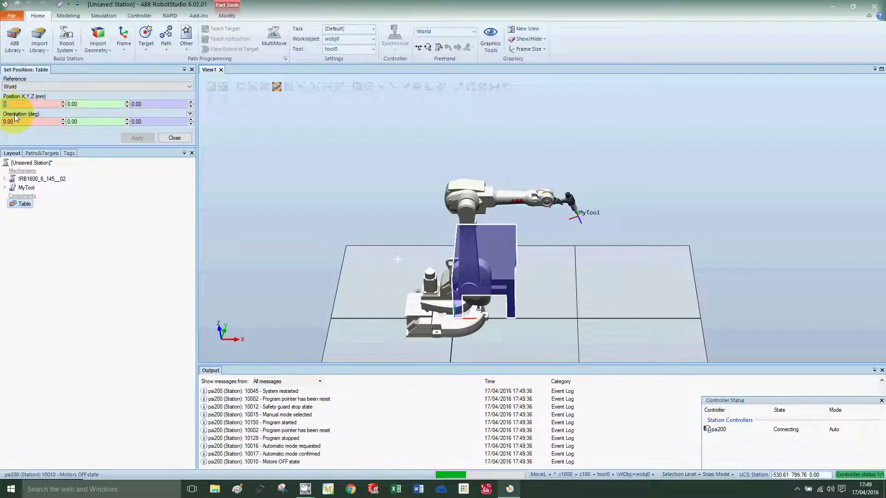
{"action": "type", "text": "700"}
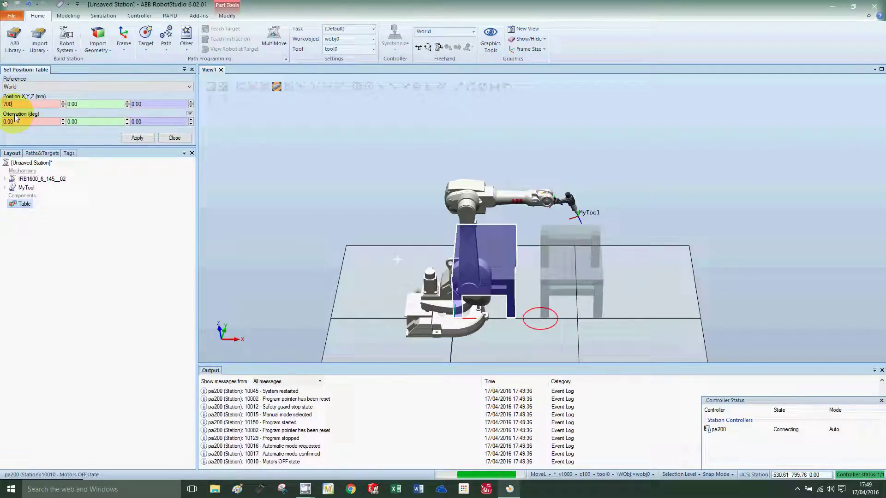
{"action": "left_click", "coordinate": [91, 106]}
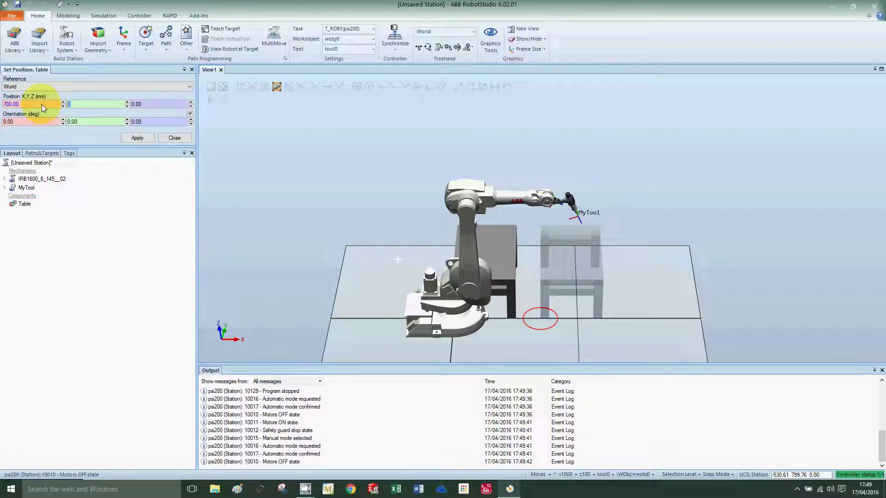
{"action": "type", "text": "-400"}
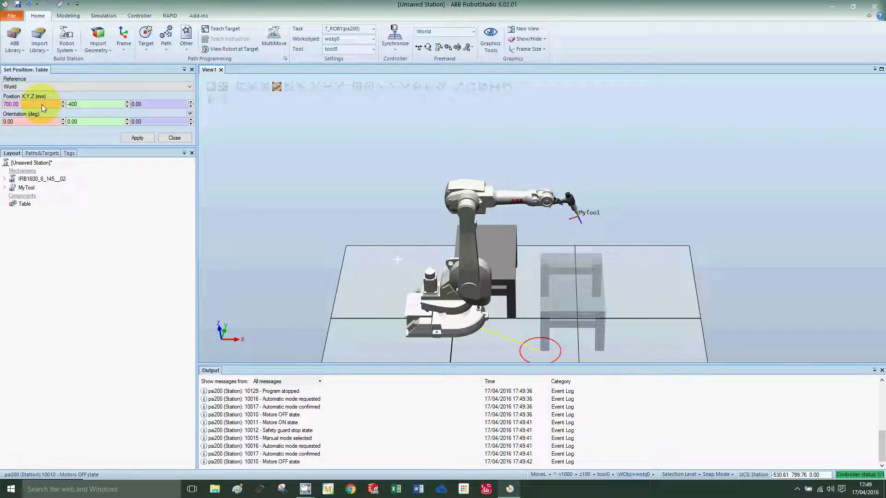
{"action": "left_click", "coordinate": [132, 137]}
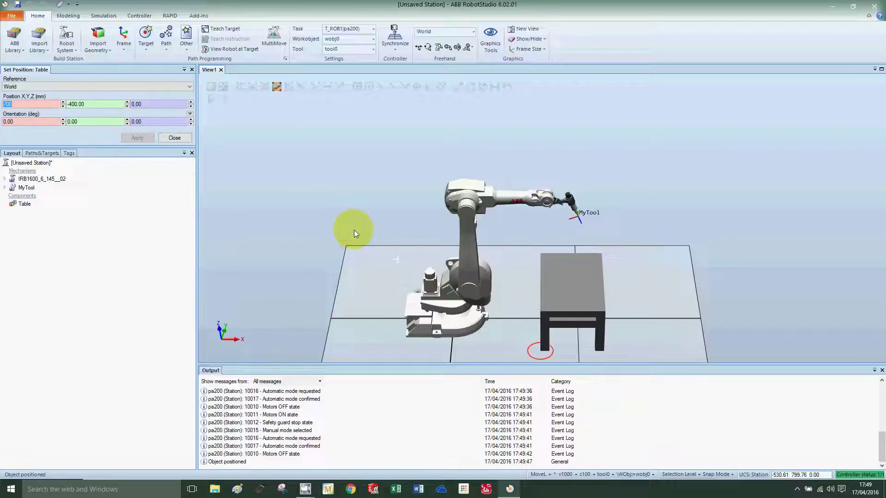
Orbit, pan and zoom to frame the robot and table, then close Set Position.
{"action": "left_click", "coordinate": [512, 326]}
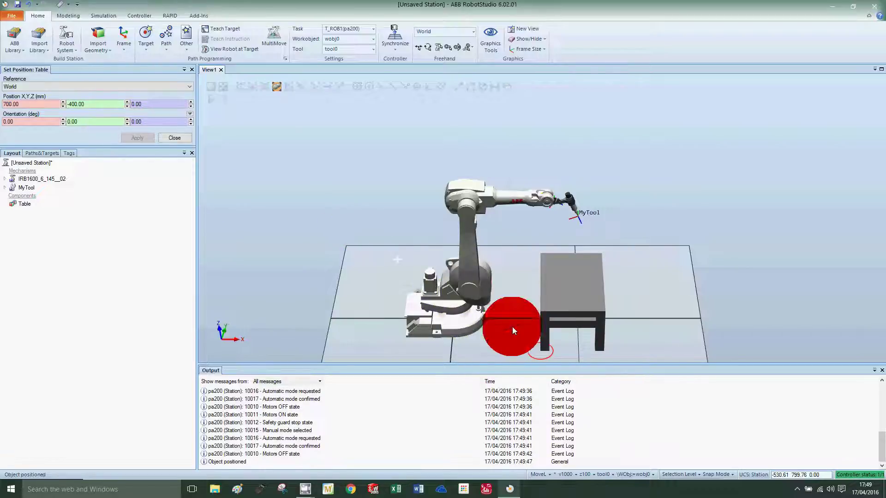
{"action": "mouse_move", "coordinate": [512, 327]}
{"action": "left_mouse_down", "text": "ctrl+shift"}
{"action": "mouse_move", "coordinate": [482, 320]}
{"action": "mouse_move", "coordinate": [494, 332]}
{"action": "mouse_move", "coordinate": [486, 324]}
{"action": "mouse_move", "coordinate": [522, 331]}
{"action": "mouse_move", "coordinate": [434, 261]}
{"action": "mouse_move", "coordinate": [461, 276]}
{"action": "left_mouse_up", "text": "ctrl+shift"}
{"action": "mouse_move", "coordinate": [514, 293]}
{"action": "left_mouse_down", "text": "ctrl+shift"}
{"action": "mouse_move", "coordinate": [482, 285]}
{"action": "mouse_move", "coordinate": [544, 309]}
{"action": "mouse_move", "coordinate": [502, 311]}
{"action": "mouse_move", "coordinate": [550, 303]}
{"action": "mouse_move", "coordinate": [542, 284]}
{"action": "mouse_move", "coordinate": [560, 293]}
{"action": "mouse_move", "coordinate": [543, 275]}
{"action": "mouse_move", "coordinate": [554, 294]}
{"action": "mouse_move", "coordinate": [542, 289]}
{"action": "left_mouse_up", "text": "ctrl+shift"}
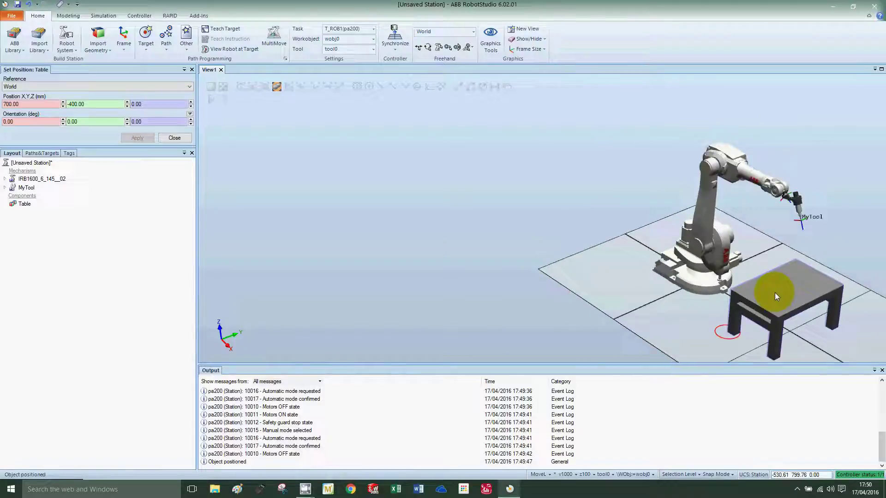
{"action": "scroll", "coordinate": [775, 293], "scroll_direction": "down", "scroll_amount": 2}
{"action": "mouse_move", "coordinate": [829, 328]}
{"action": "left_mouse_down", "text": "ctrl"}
{"action": "mouse_move", "coordinate": [702, 292]}
{"action": "mouse_move", "coordinate": [740, 312]}
{"action": "mouse_move", "coordinate": [660, 261]}
{"action": "left_mouse_up", "text": "ctrl"}
{"action": "scroll", "coordinate": [632, 242], "scroll_direction": "up", "scroll_amount": 4}
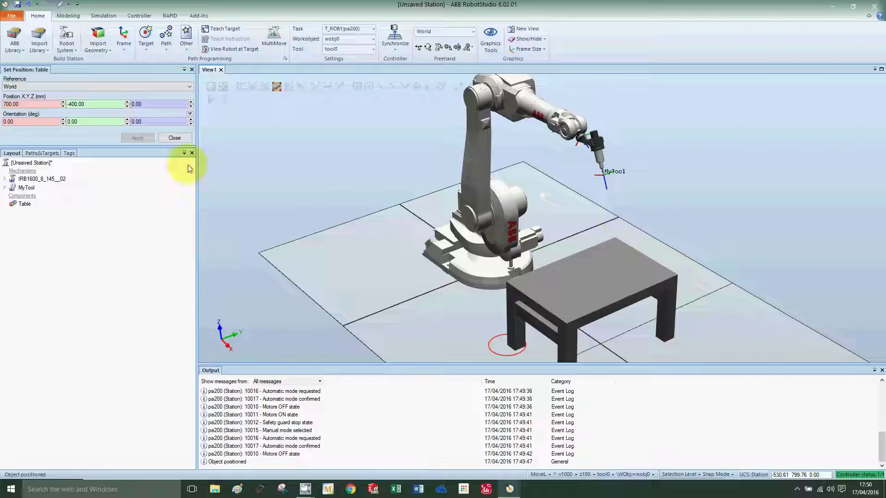
{"action": "left_click", "coordinate": [169, 138]}
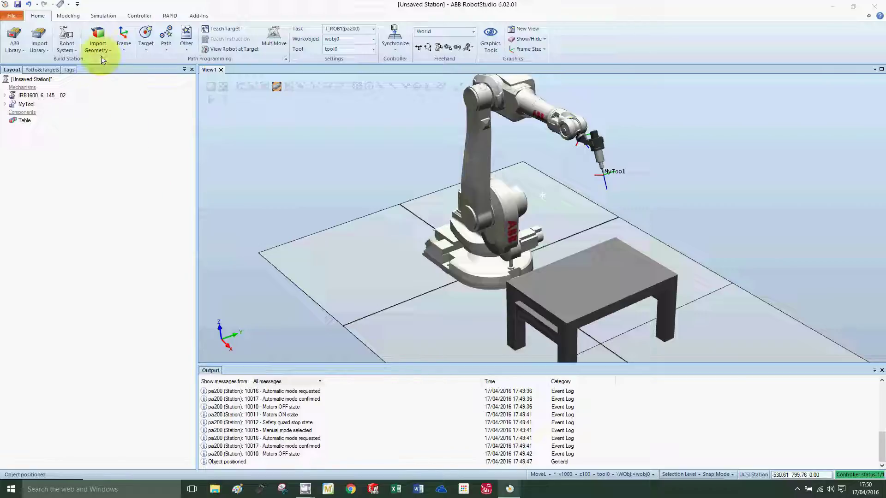
Import the Curve Thing object from the Training Objects equipment library.
{"action": "left_click", "coordinate": [43, 53]}
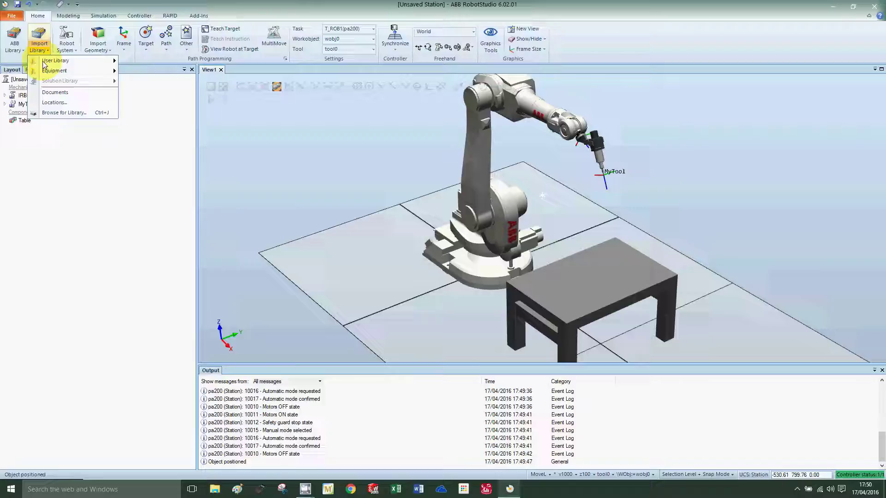
{"action": "mouse_move", "coordinate": [74, 72]}
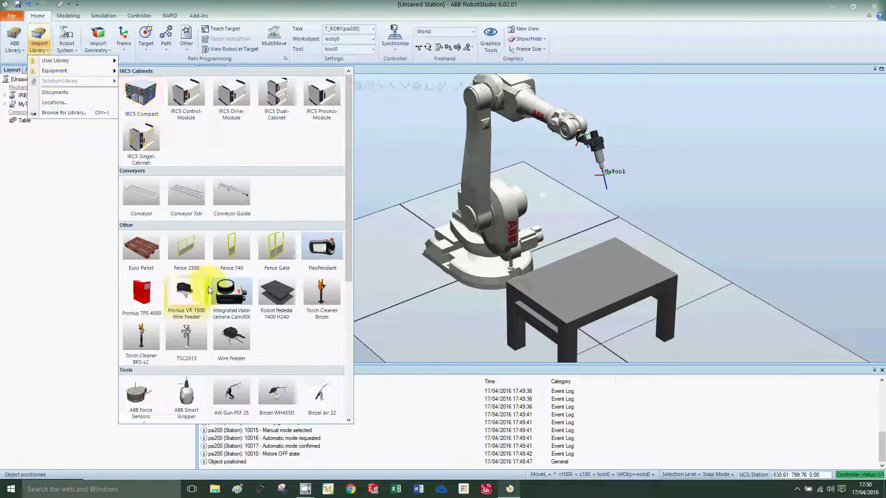
{"action": "scroll", "coordinate": [198, 291], "scroll_direction": "down", "scroll_amount": 5}
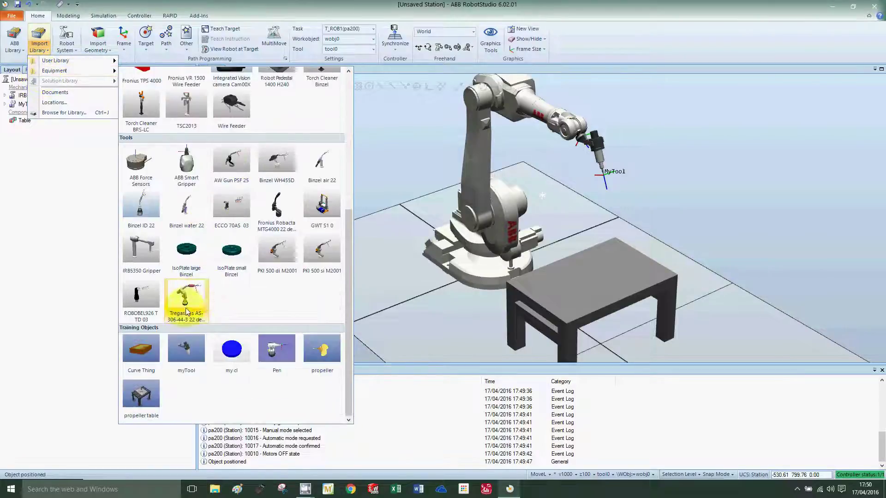
{"action": "left_click", "coordinate": [138, 350]}
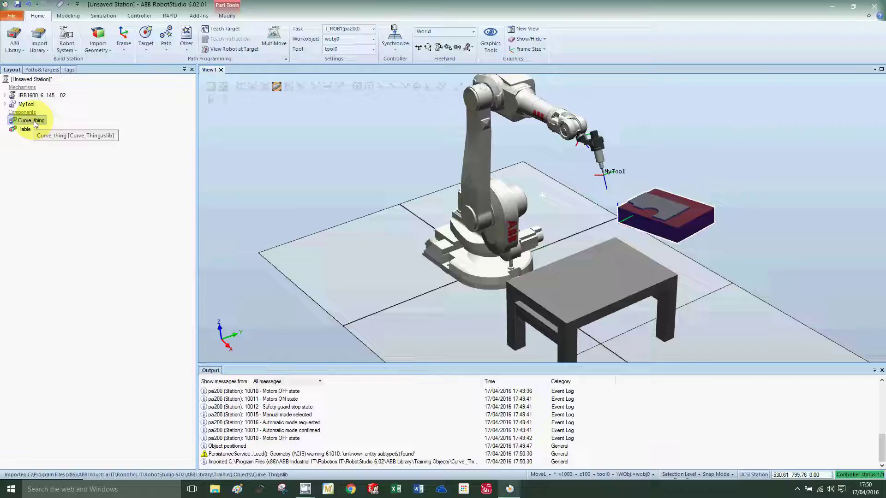
Set Curve_thing's X, Y, Z position and orientation to 0 and apply.
{"action": "right_click", "coordinate": [34, 122]}
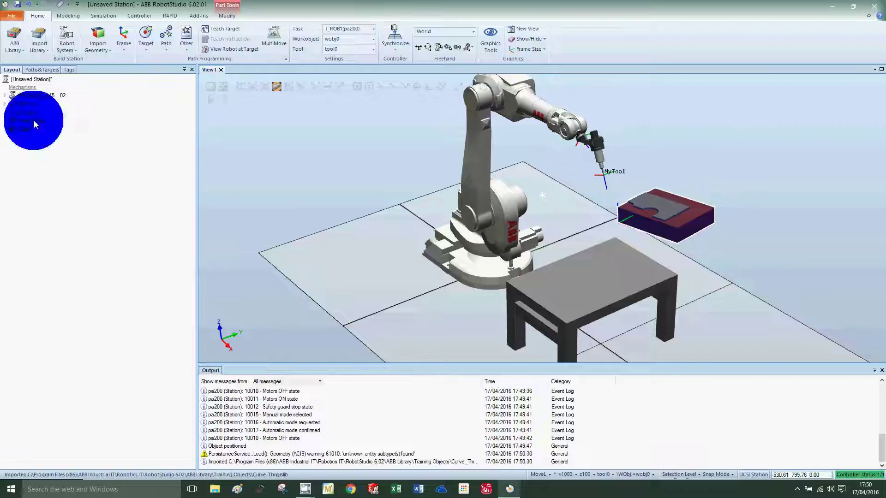
{"action": "mouse_move", "coordinate": [59, 246]}
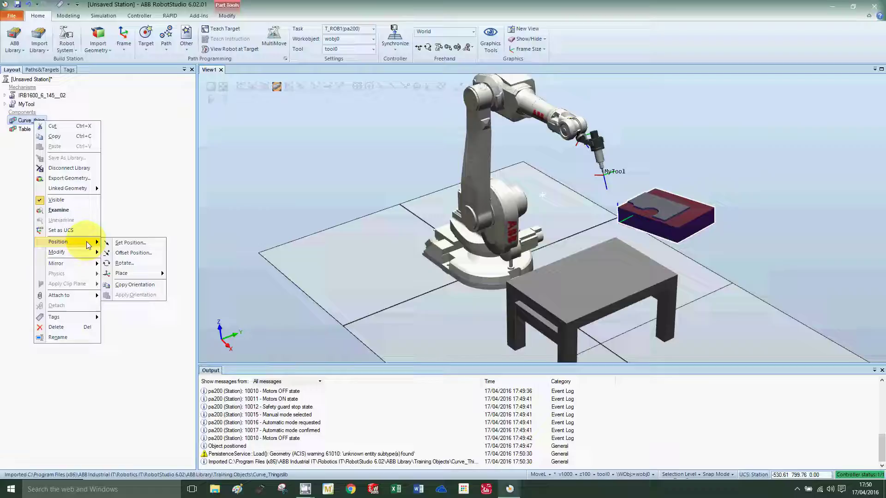
{"action": "left_click", "coordinate": [131, 243]}
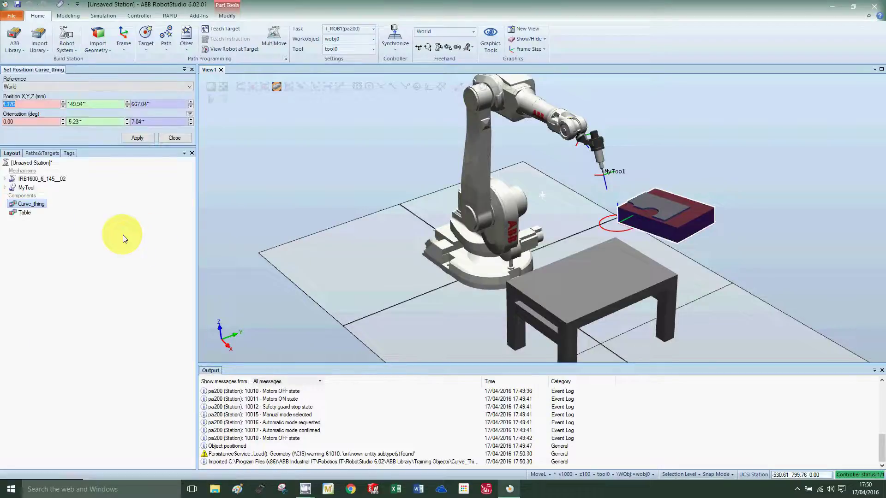
{"action": "type", "text": "0."}
{"action": "left_click", "coordinate": [48, 98]}
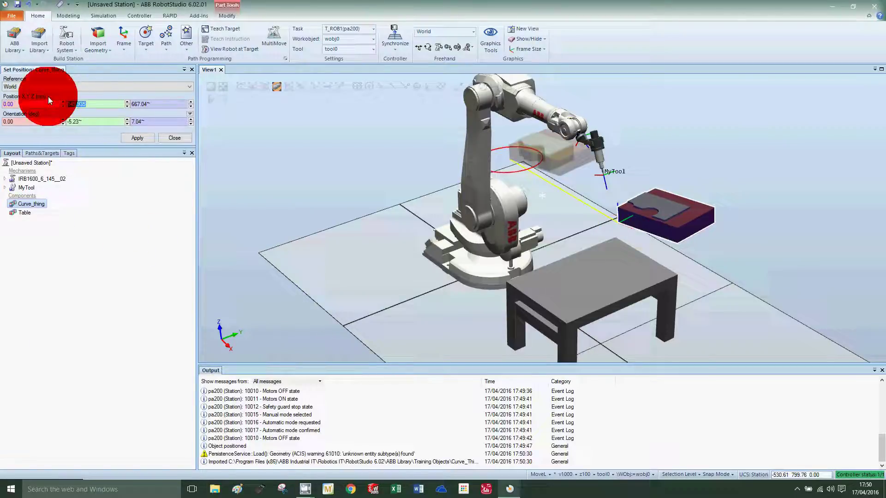
{"action": "left_click", "coordinate": [98, 103]}
{"action": "type", "text": "0"}
{"action": "left_click", "coordinate": [161, 108]}
{"action": "type", "text": "00"}
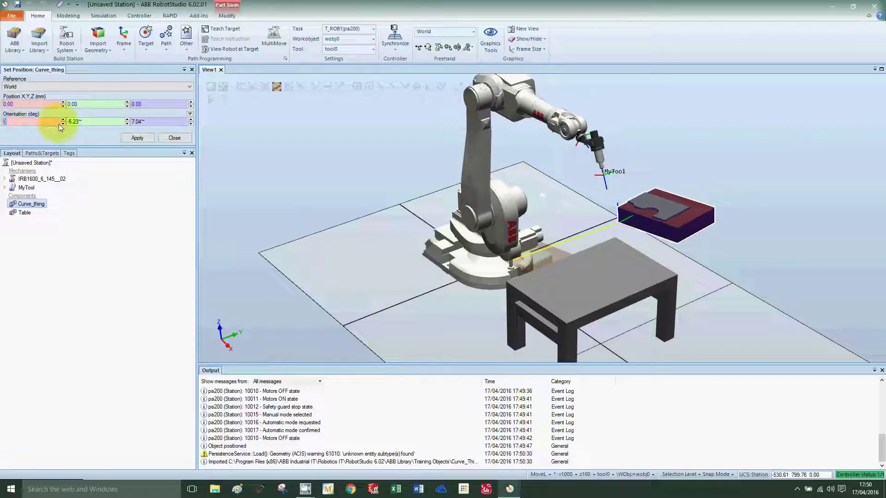
{"action": "left_click", "coordinate": [85, 124]}
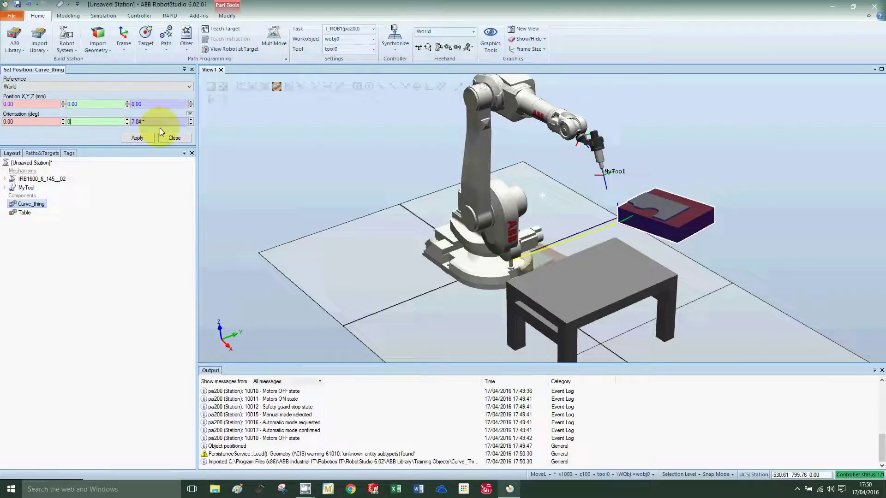
{"action": "left_click", "coordinate": [132, 137]}
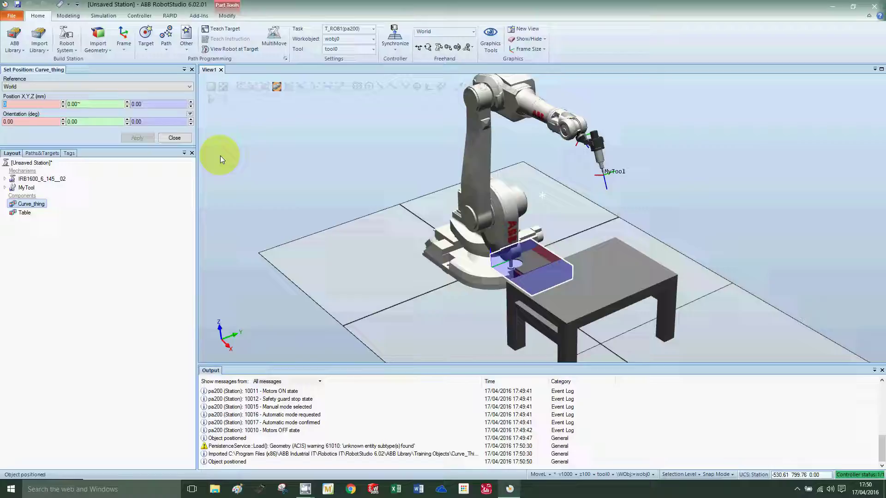
Set Curve_thing's position to X 943.94, Y 293.90, Z 400.00 by picking the table's far corner.
{"action": "left_click", "coordinate": [189, 139]}
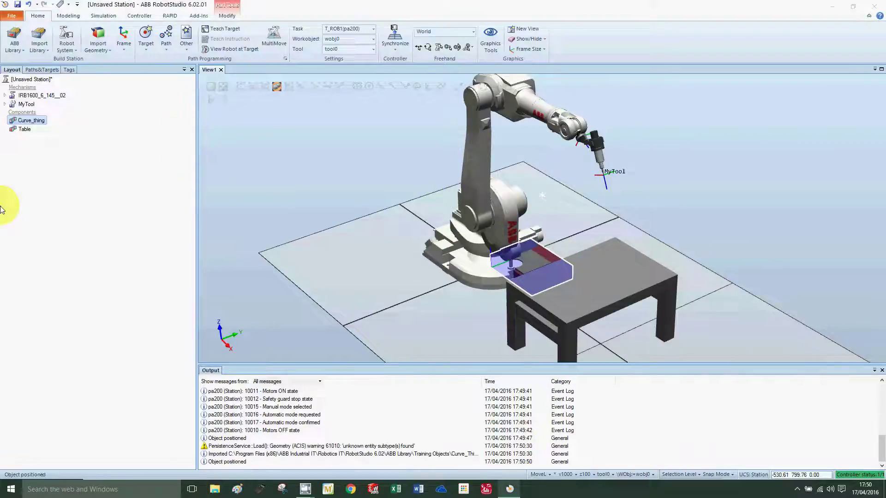
{"action": "right_click", "coordinate": [29, 122]}
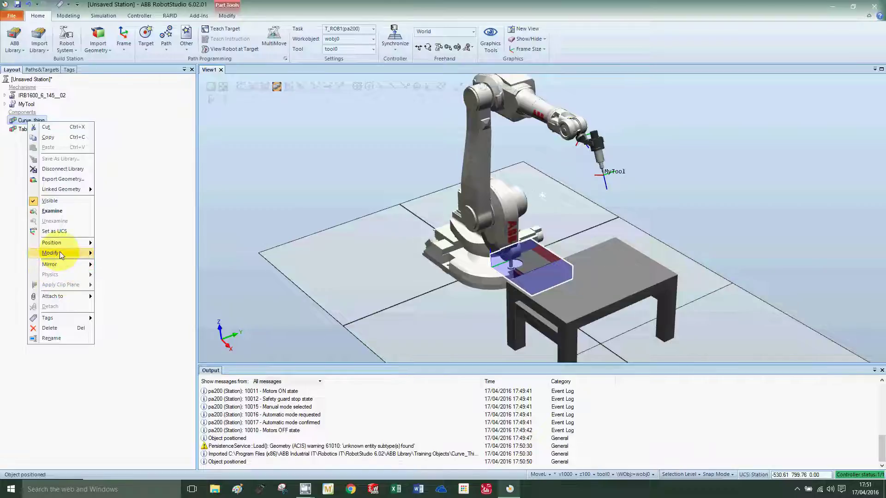
{"action": "mouse_move", "coordinate": [62, 243]}
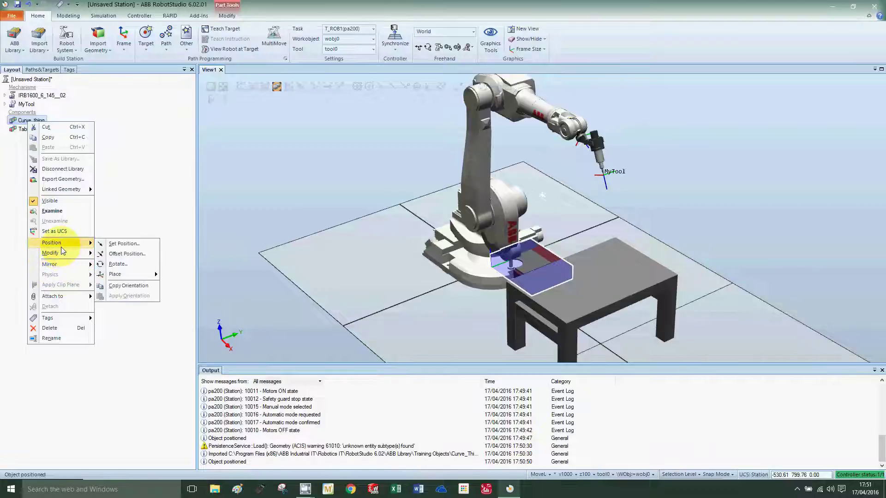
{"action": "left_click", "coordinate": [123, 244]}
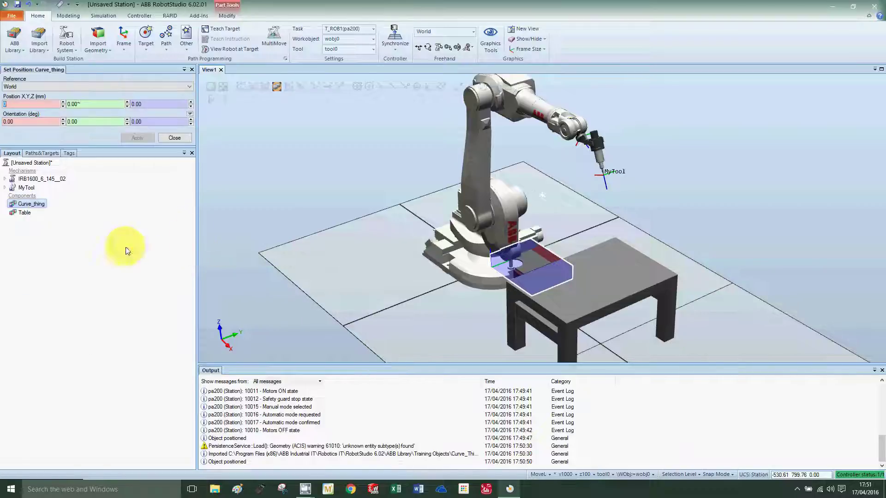
{"action": "left_click", "coordinate": [638, 258]}
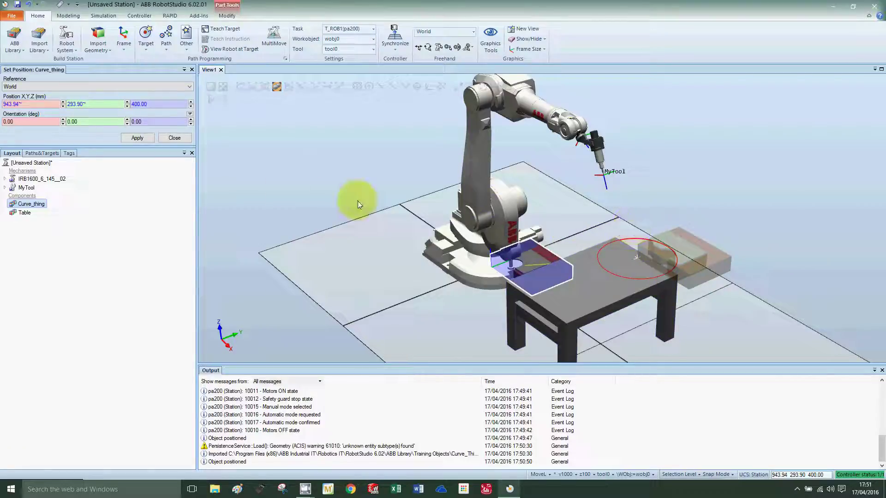
{"action": "left_click", "coordinate": [140, 139]}
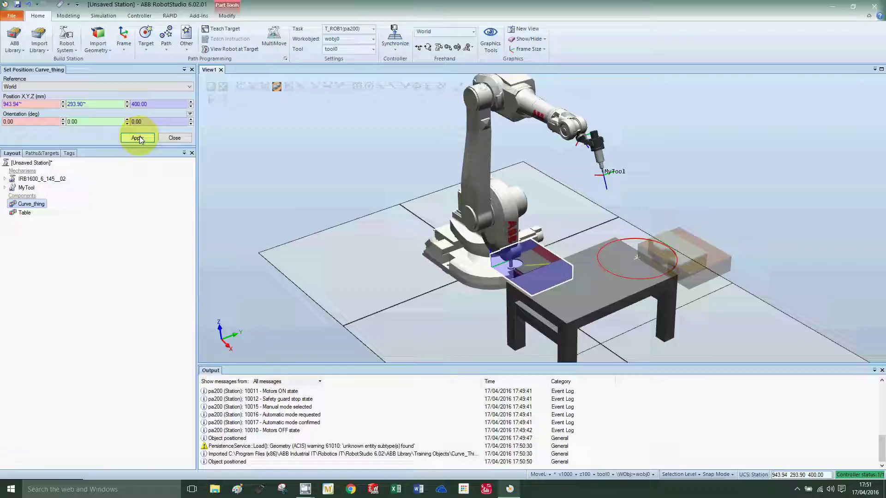
{"action": "left_click", "coordinate": [178, 138]}
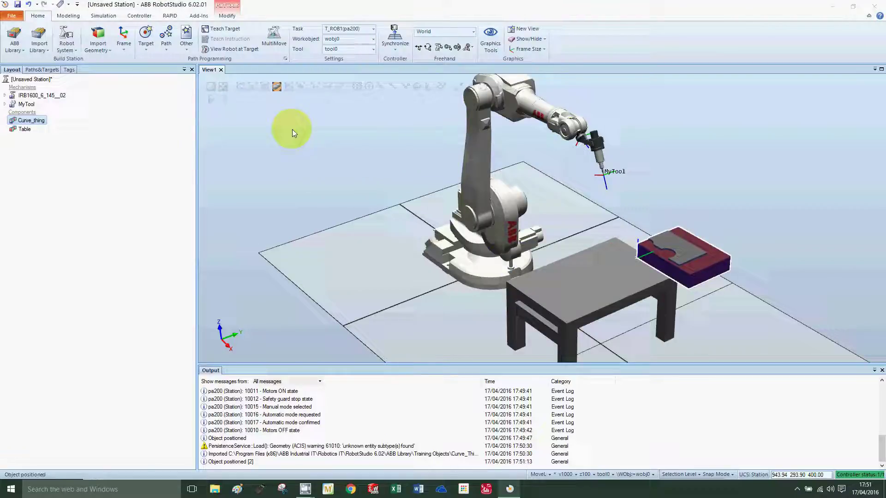
Enable Surface Selection and Snap Center, then start One Point placement for Curve_thing.
{"action": "left_click", "coordinate": [251, 88]}
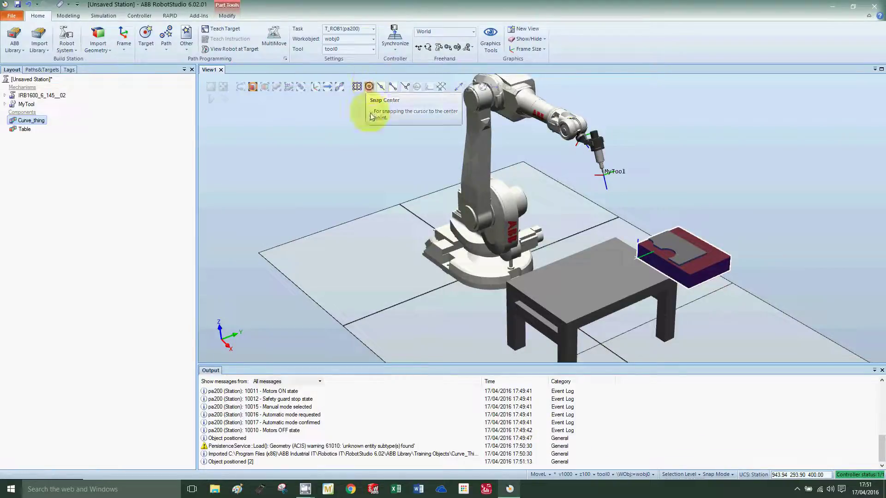
{"action": "left_click", "coordinate": [370, 87]}
{"action": "right_click", "coordinate": [22, 120]}
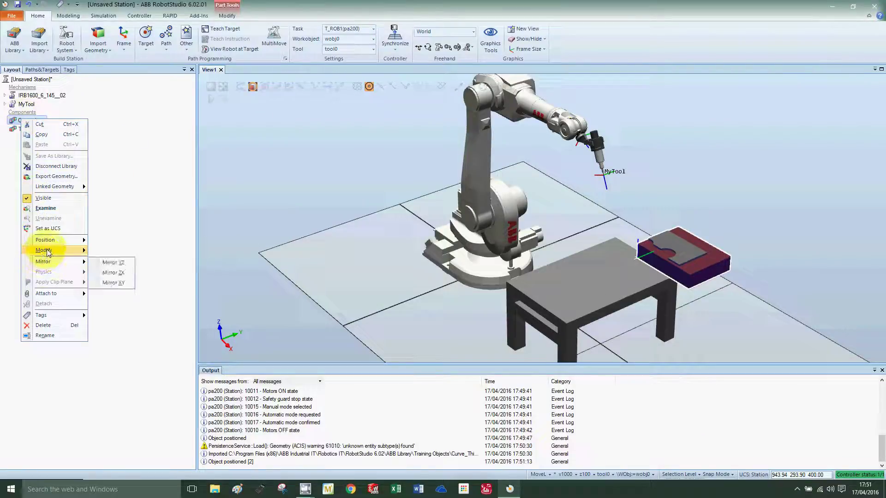
{"action": "mouse_move", "coordinate": [69, 240]}
{"action": "mouse_move", "coordinate": [148, 271]}
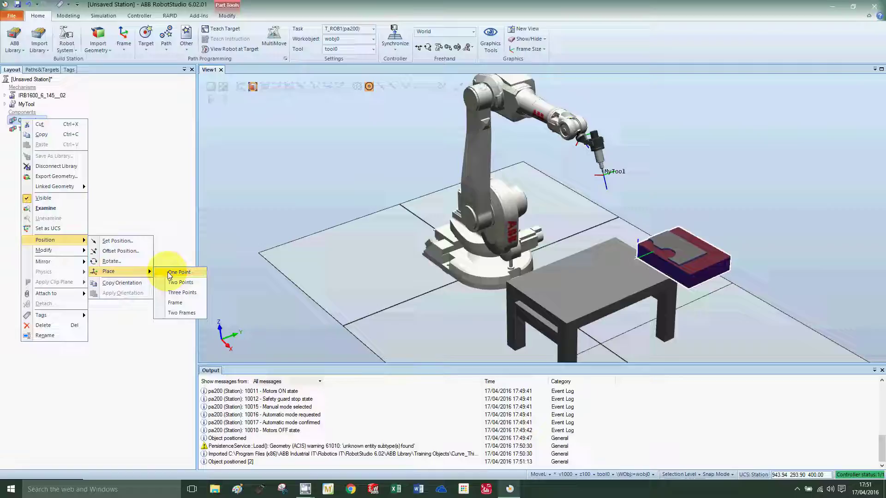
{"action": "left_click", "coordinate": [178, 274]}
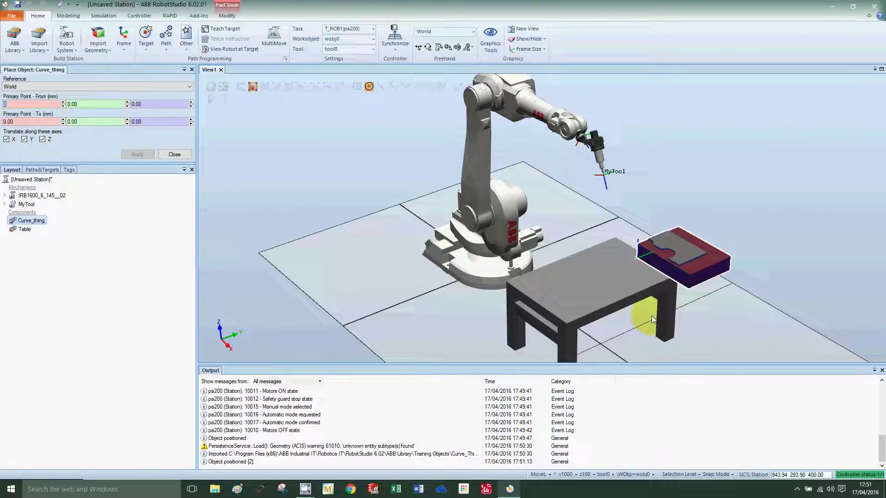
Set the From point to the box's snapped centre at 1168.07, 456.41, 400.00.
{"action": "mouse_move", "coordinate": [653, 318]}
{"action": "left_mouse_down"}
{"action": "mouse_move", "coordinate": [622, 278]}
{"action": "mouse_move", "coordinate": [636, 293]}
{"action": "left_mouse_up"}
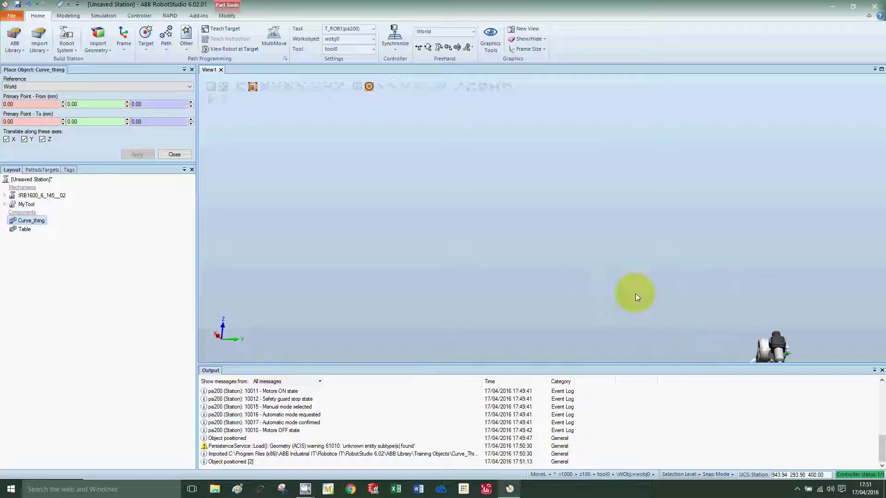
{"action": "left_click", "coordinate": [672, 331]}
{"action": "scroll", "coordinate": [667, 283], "scroll_direction": "down", "scroll_amount": 5}
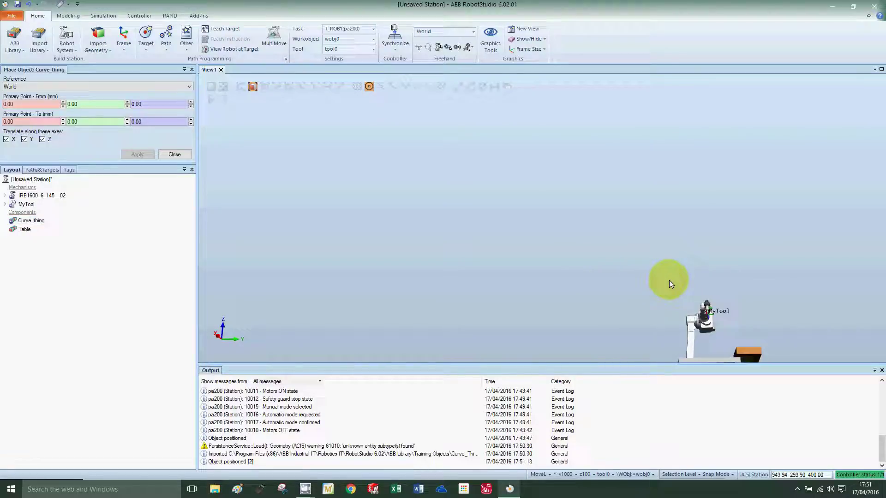
{"action": "scroll", "coordinate": [716, 339], "scroll_direction": "up", "scroll_amount": 4}
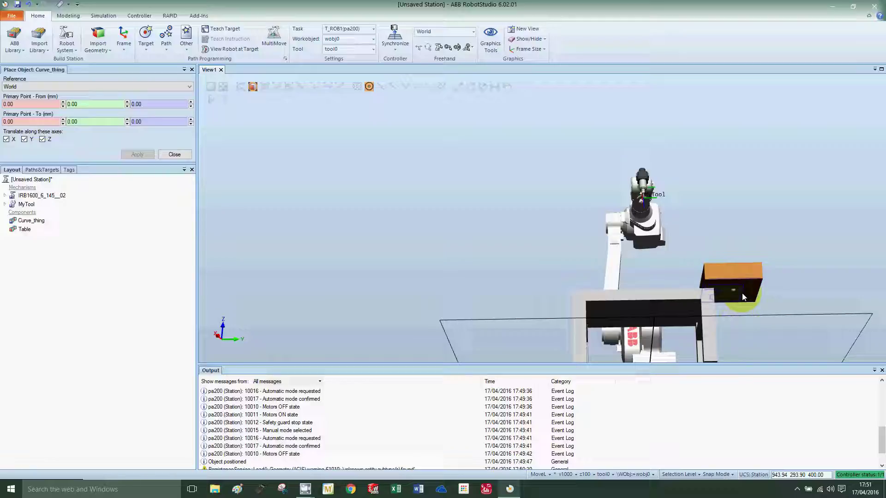
{"action": "left_click", "coordinate": [16, 104]}
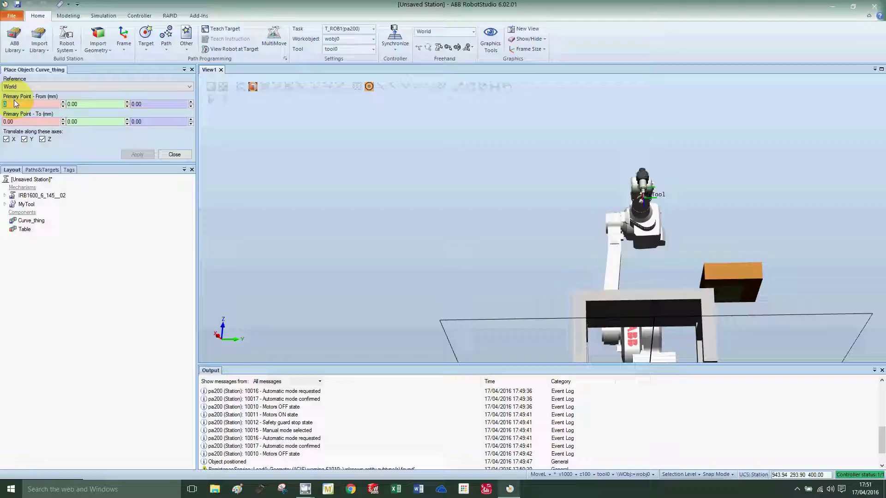
{"action": "left_click", "coordinate": [14, 104]}
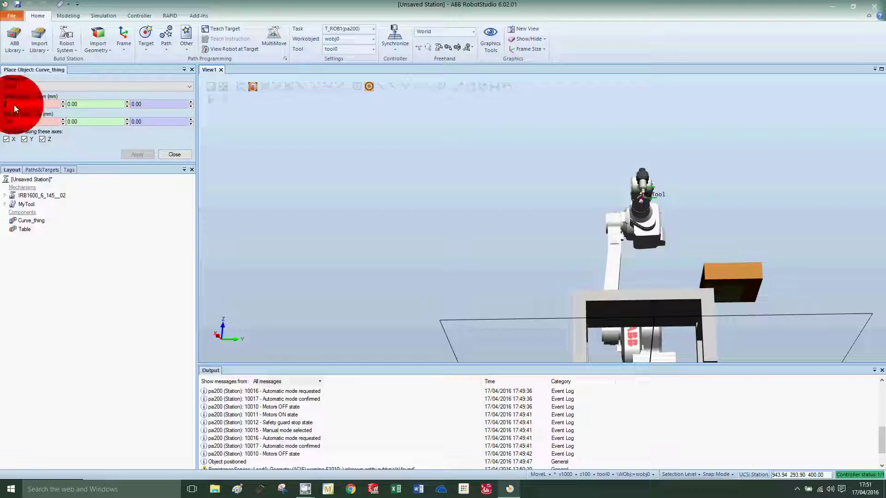
{"action": "left_click", "coordinate": [755, 293]}
Pick the table-top point 950.00, -25.00, 400.00 as the To point and apply the placement.
{"action": "left_click", "coordinate": [7, 122]}
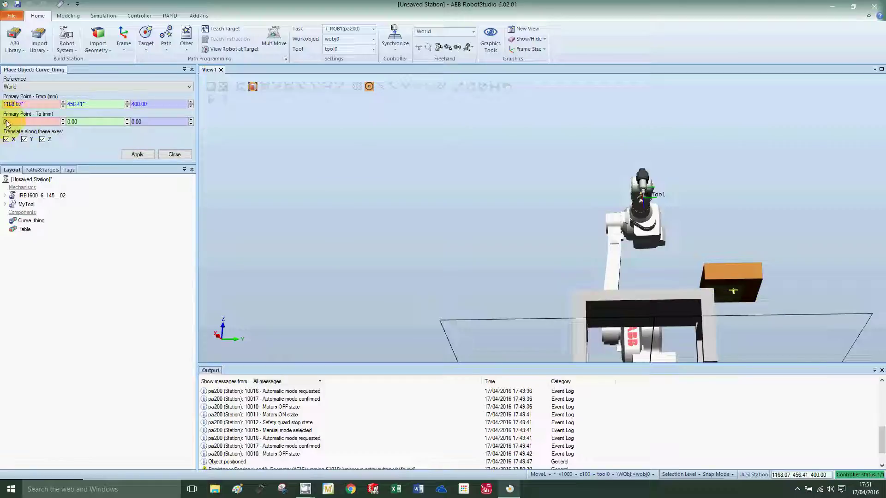
{"action": "double_click", "coordinate": [6, 122]}
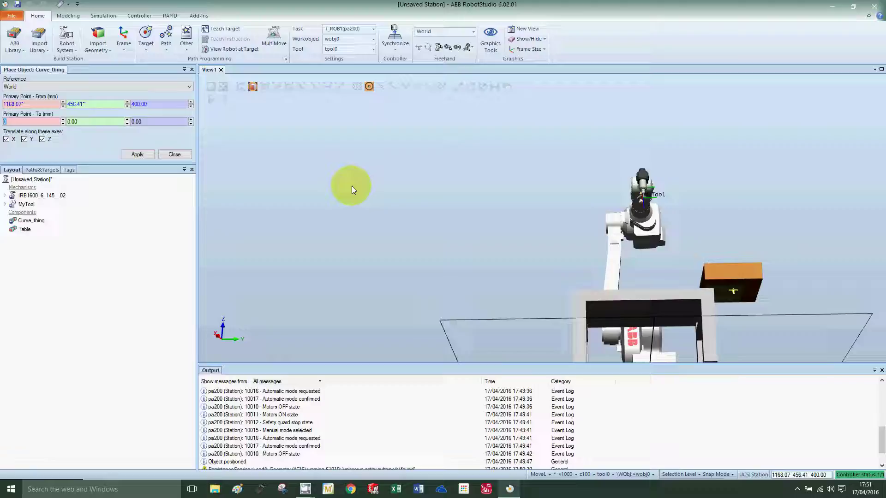
{"action": "left_click_drag", "start_coordinate": [544, 246], "coordinate": [567, 286], "text": "ctrl+shift"}
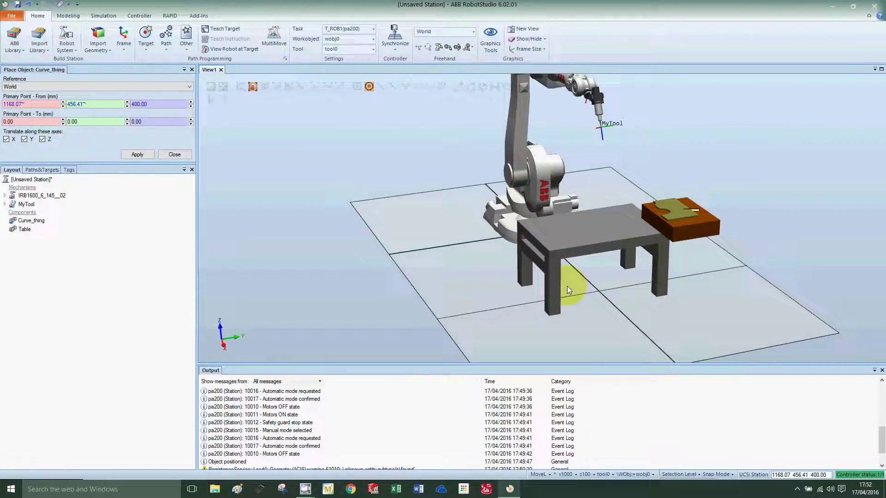
{"action": "double_click", "coordinate": [17, 122]}
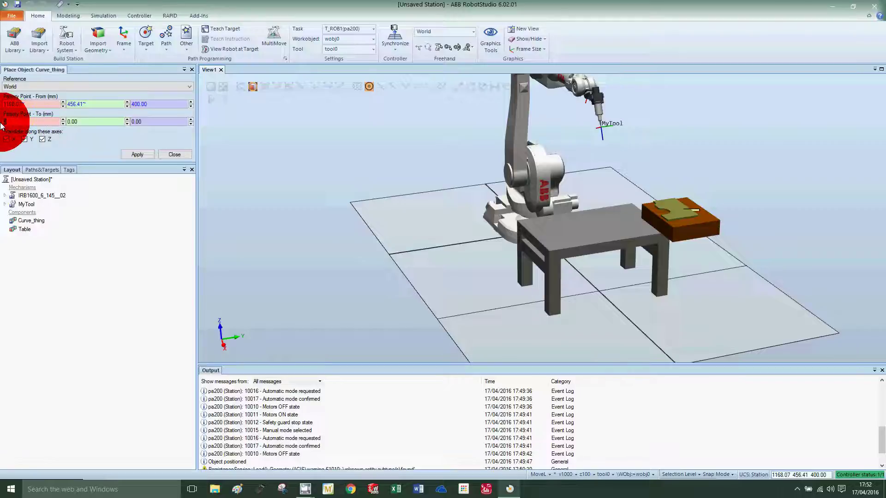
{"action": "left_click", "coordinate": [590, 224]}
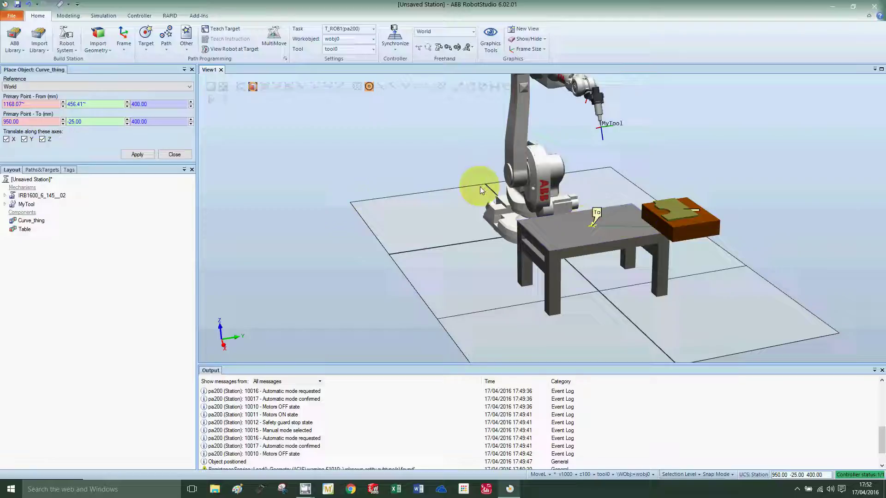
{"action": "left_click", "coordinate": [137, 155]}
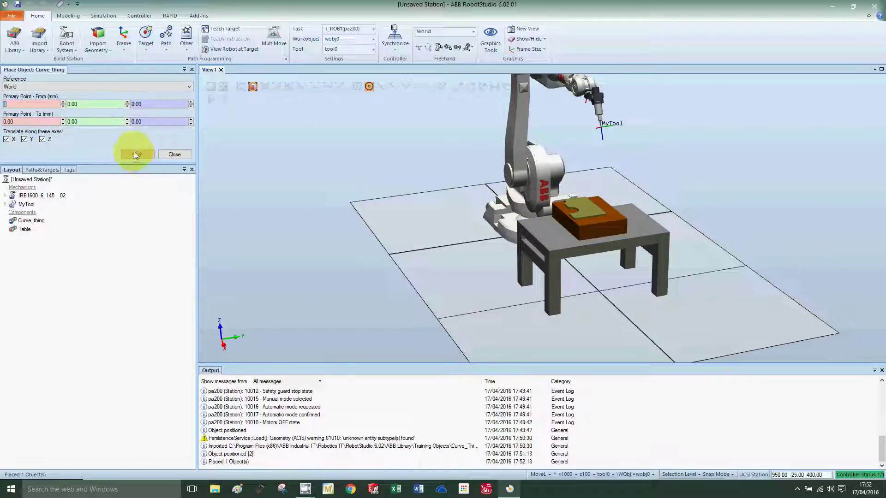
{"action": "left_click", "coordinate": [175, 154]}
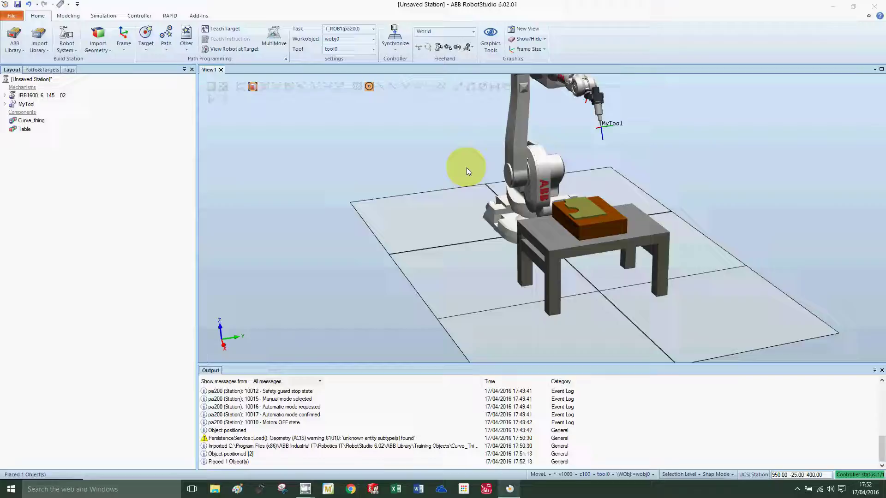
Select the IRB1600 and jog its MyTool tip linearly down along Z toward Curve_thing.
{"action": "scroll", "coordinate": [676, 192], "scroll_direction": "down", "scroll_amount": 3}
{"action": "scroll", "coordinate": [678, 116], "scroll_direction": "up", "scroll_amount": 5}
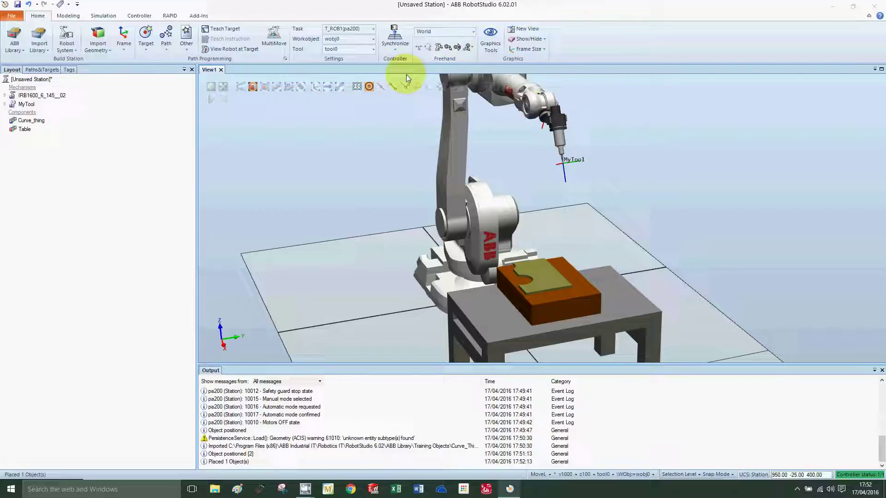
{"action": "left_click", "coordinate": [13, 95]}
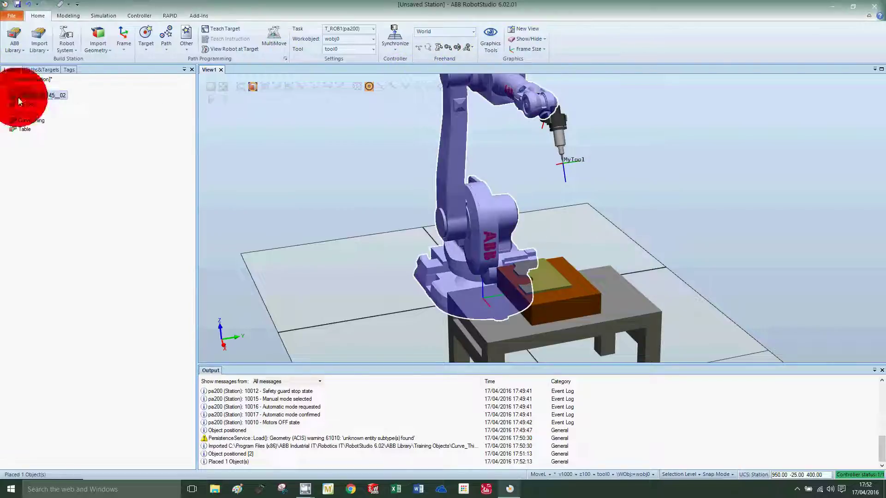
{"action": "left_click", "coordinate": [448, 47]}
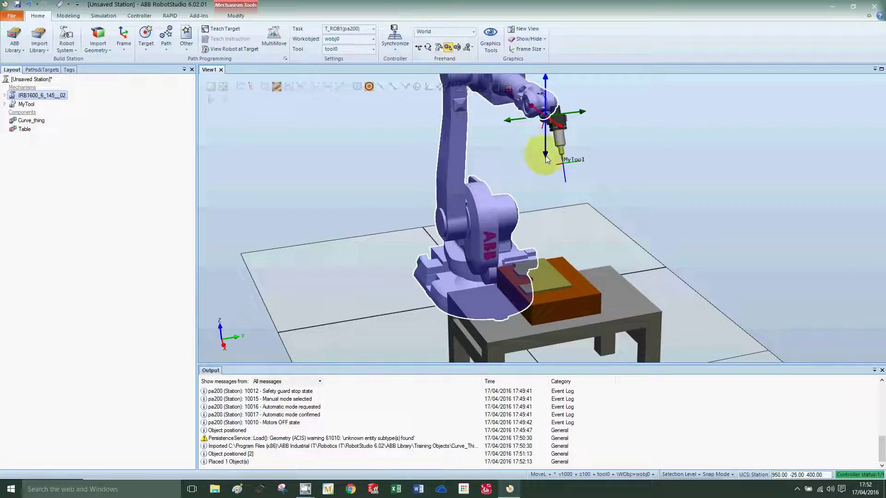
{"action": "left_click_drag", "start_coordinate": [546, 159], "coordinate": [544, 242]}
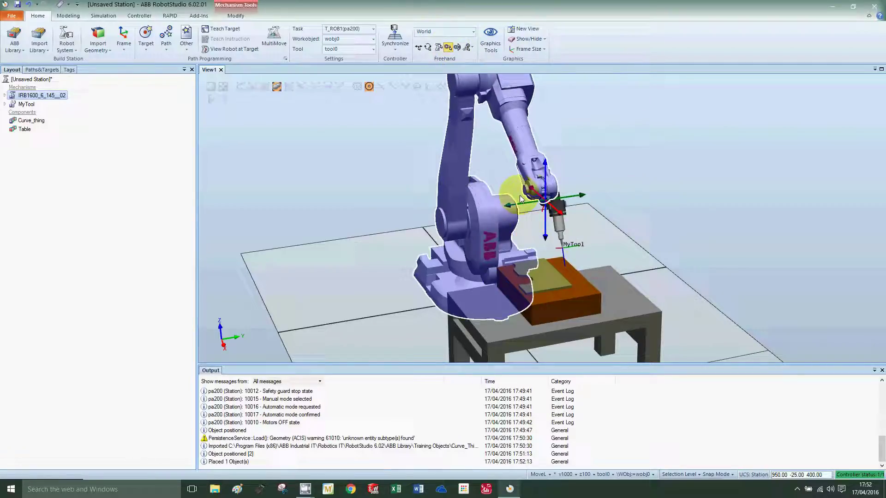